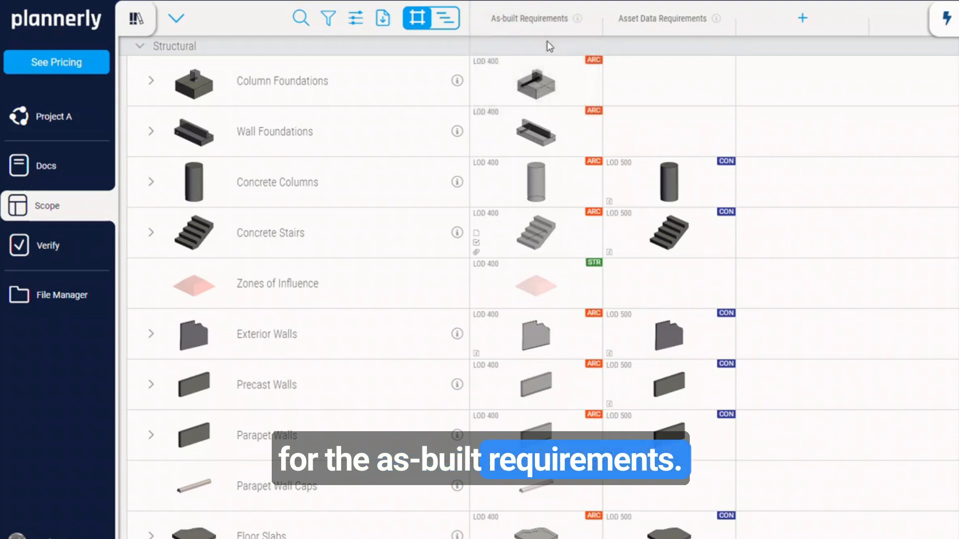
Expand Concrete Columns in the Structural scope and examine its parameters against the As-built and Asset Data Requirements milestones.
{"action": "mouse_move", "coordinate": [480, 74]}
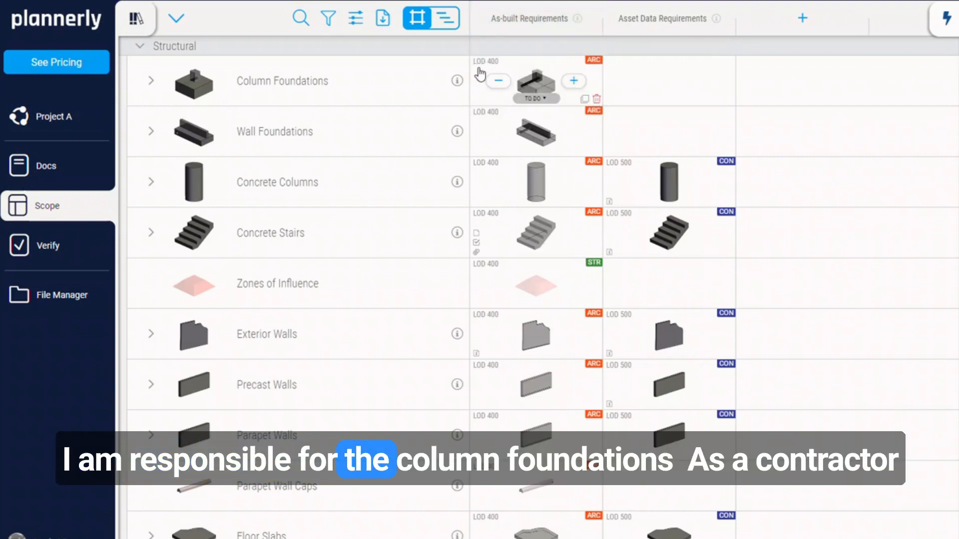
{"action": "left_click", "coordinate": [153, 186]}
{"action": "mouse_move", "coordinate": [657, 28]}
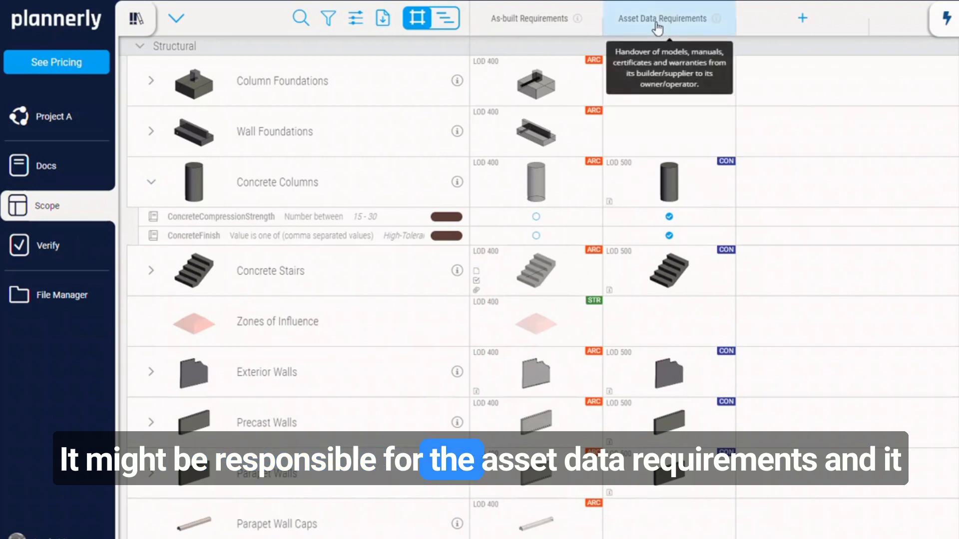
{"action": "mouse_move", "coordinate": [678, 200]}
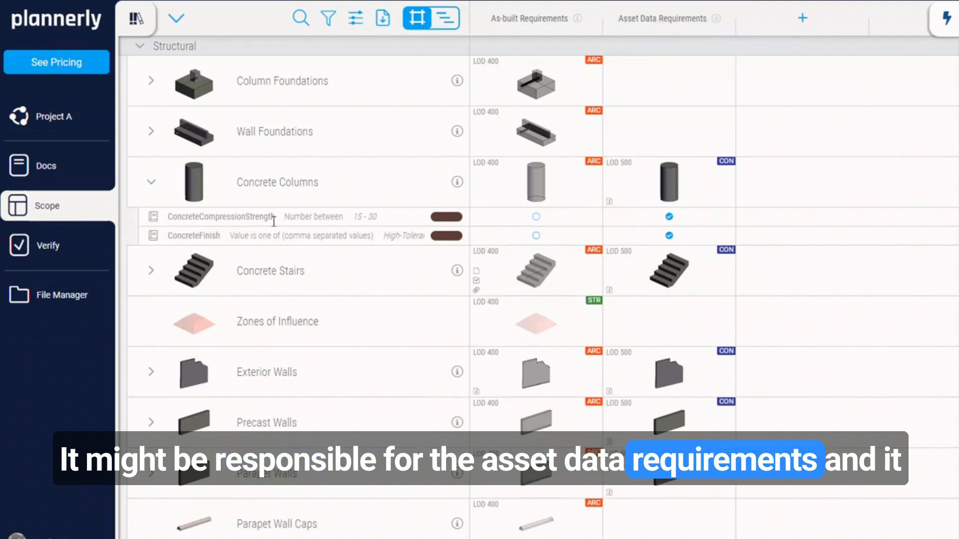
{"action": "mouse_move", "coordinate": [170, 220]}
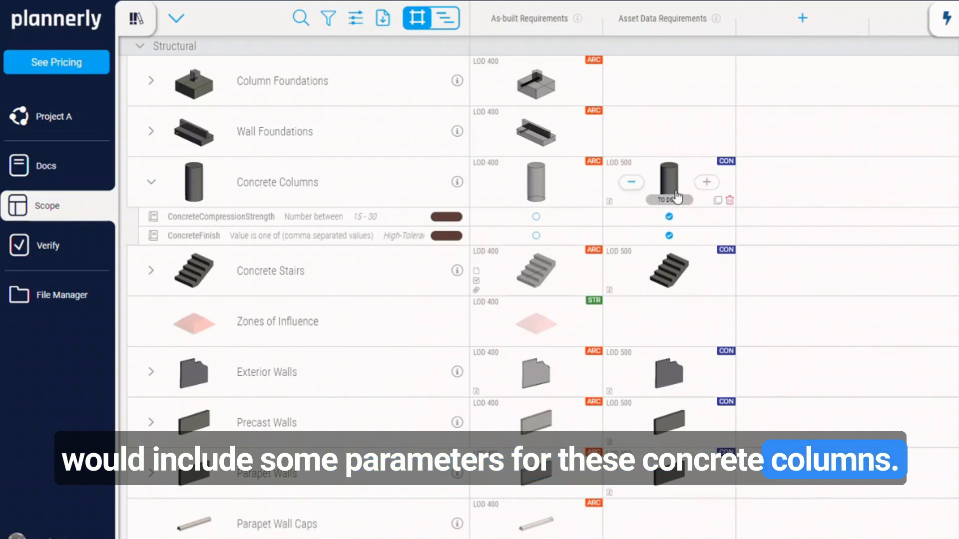
{"action": "mouse_move", "coordinate": [492, 177]}
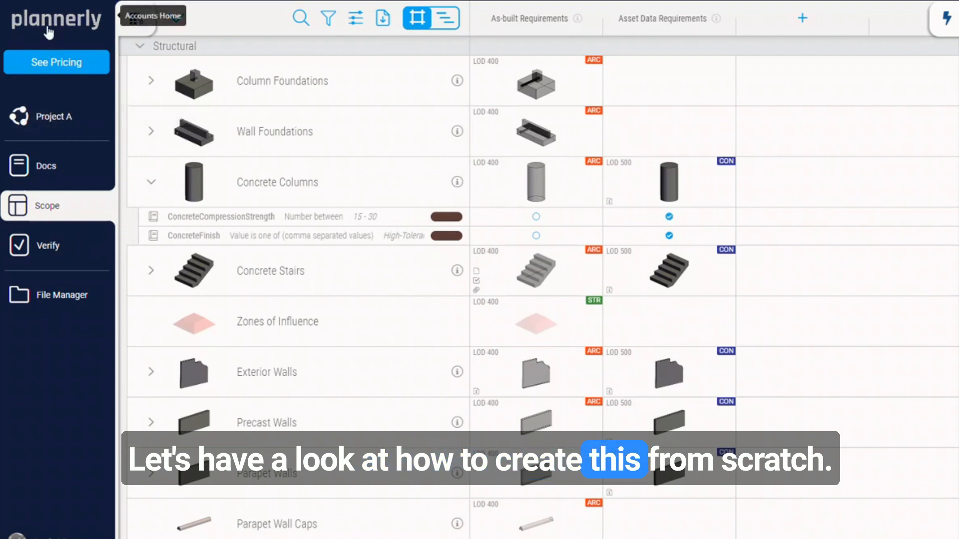
Create a new project with the Docs, Scope and Verify modules and open its scope.
{"action": "left_click", "coordinate": [136, 18]}
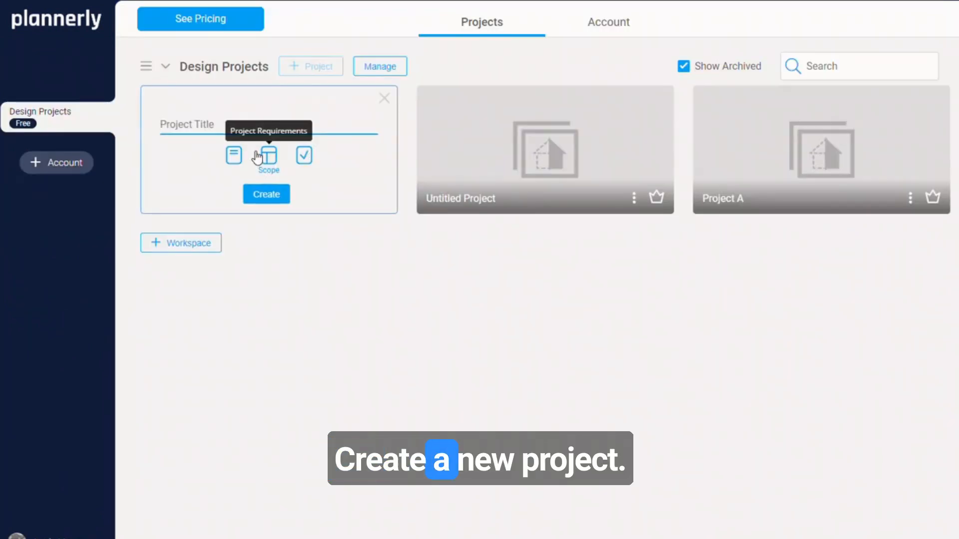
{"action": "left_click", "coordinate": [267, 191]}
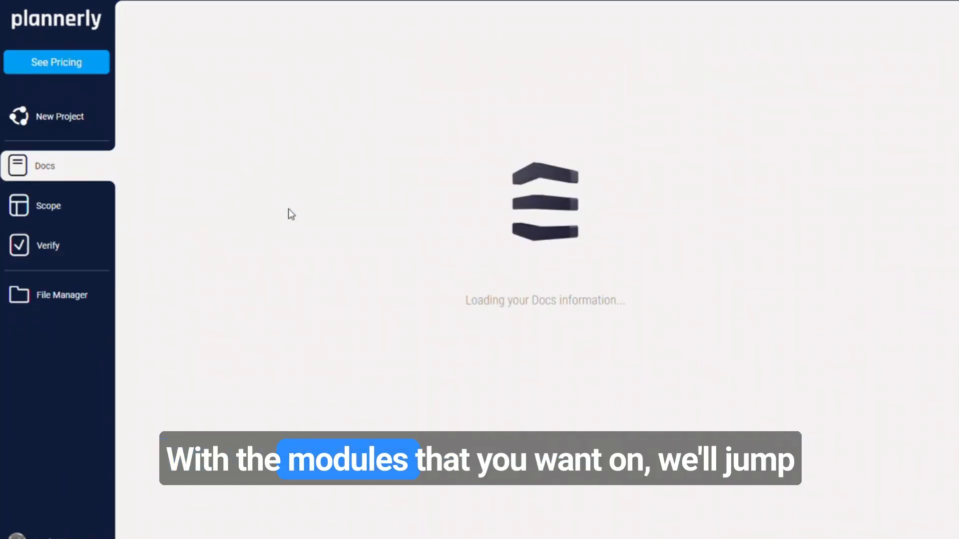
{"action": "left_click", "coordinate": [67, 210]}
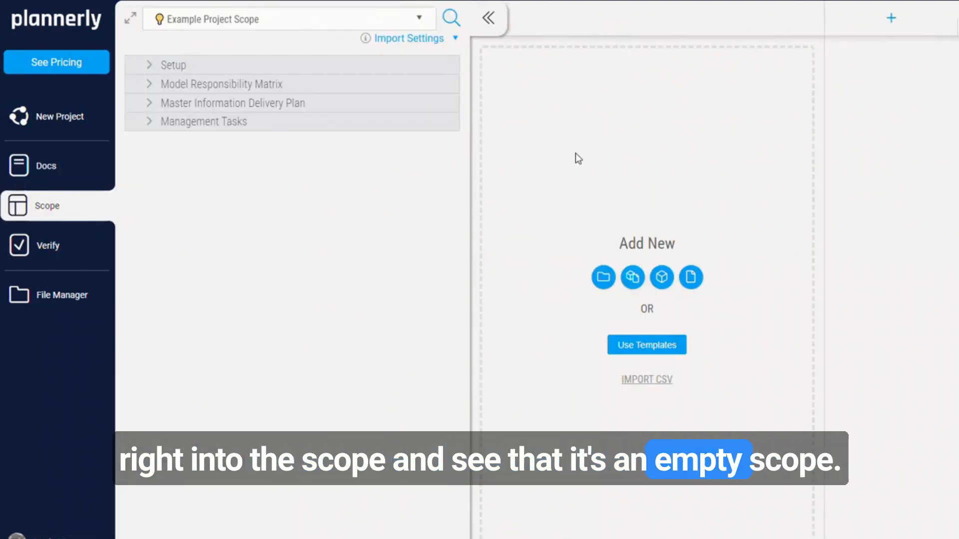
Look through the available scope sources, including the classification lists among the Plannerly Templates.
{"action": "mouse_move", "coordinate": [165, 68]}
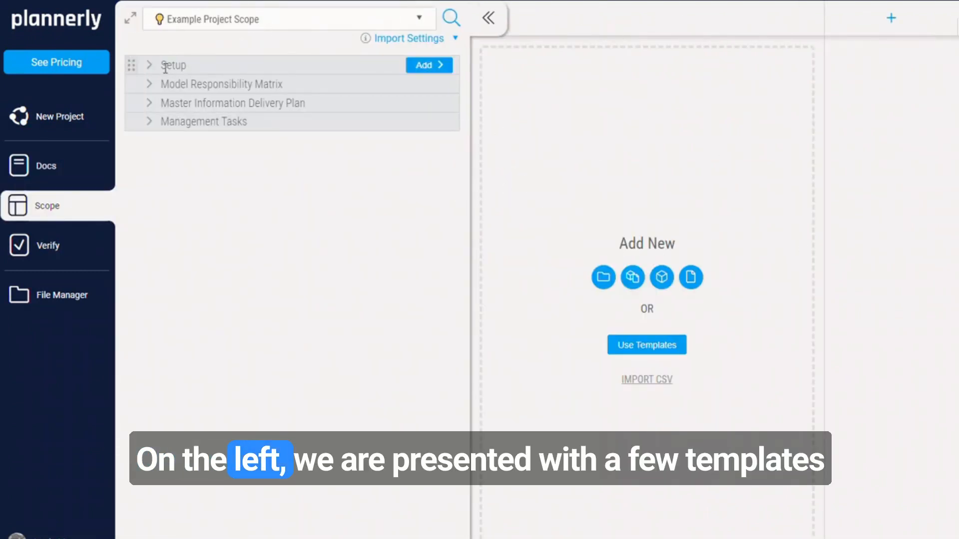
{"action": "left_click", "coordinate": [181, 21]}
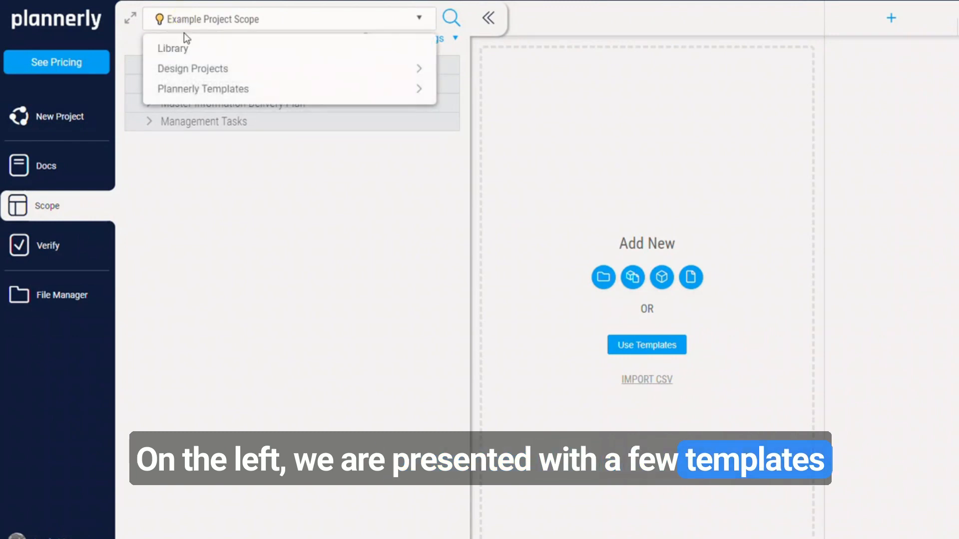
{"action": "mouse_move", "coordinate": [185, 69]}
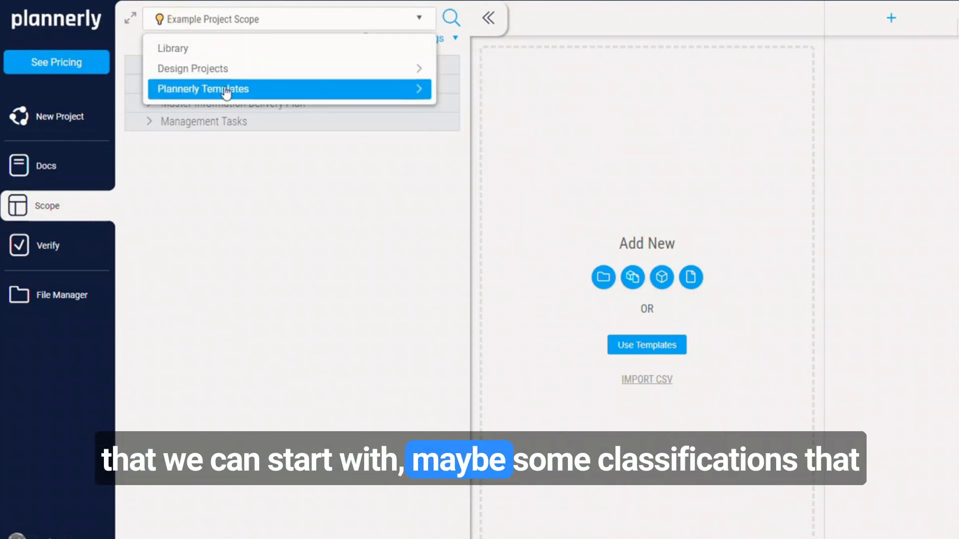
{"action": "mouse_move", "coordinate": [223, 90]}
{"action": "scroll", "coordinate": [521, 385], "scroll_direction": "down", "scroll_amount": 4}
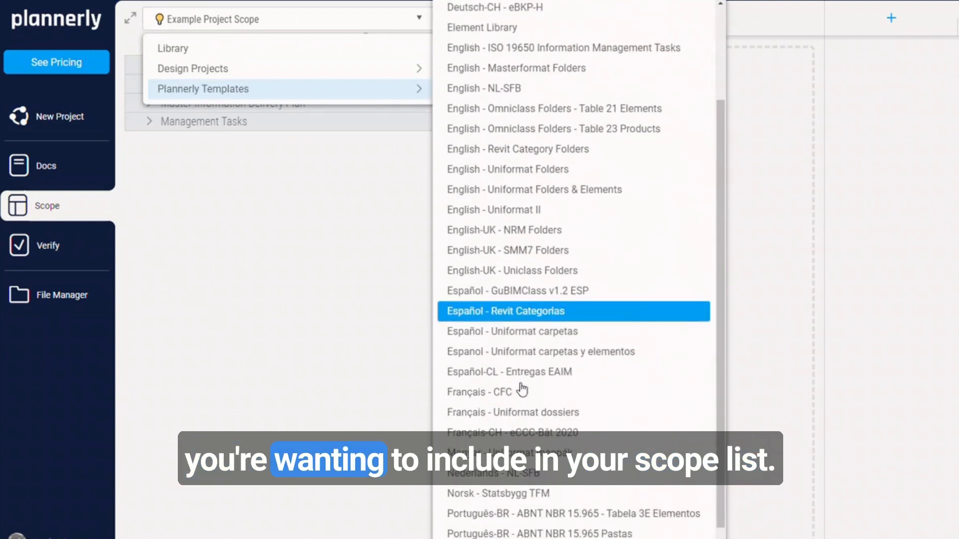
{"action": "scroll", "coordinate": [523, 387], "scroll_direction": "up", "scroll_amount": 4}
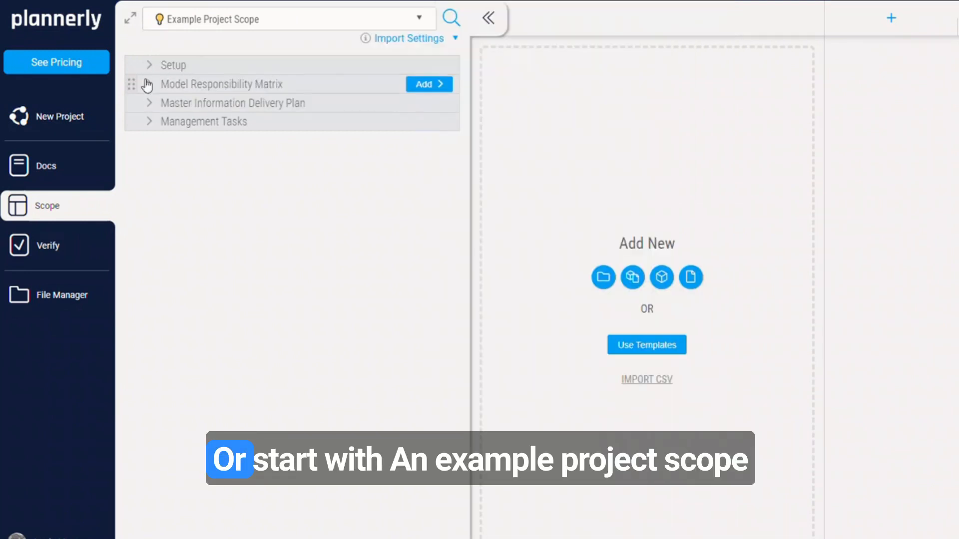
Inspect the Structural elements in the example scope's Model Responsibility Matrix and review the import settings.
{"action": "left_click", "coordinate": [148, 84]}
{"action": "left_click", "coordinate": [161, 122]}
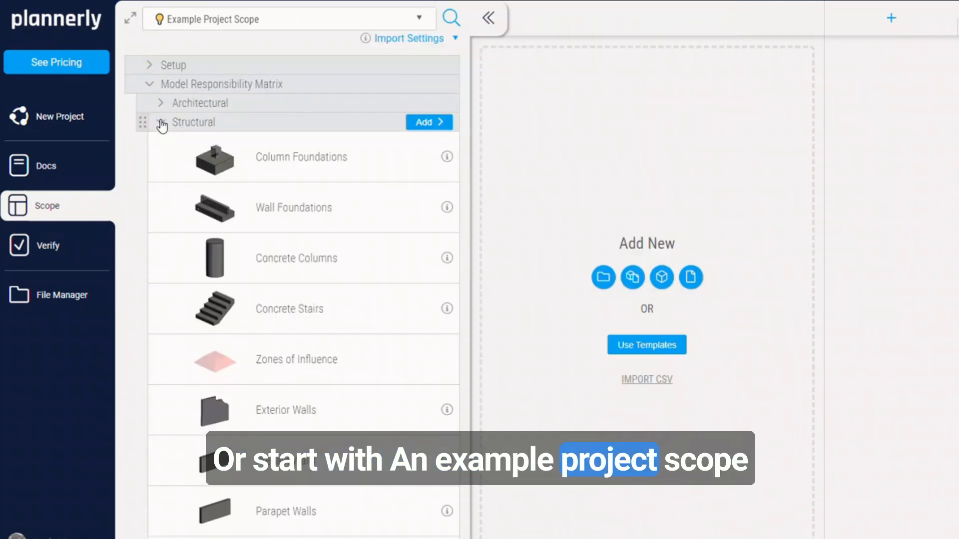
{"action": "left_click", "coordinate": [410, 38]}
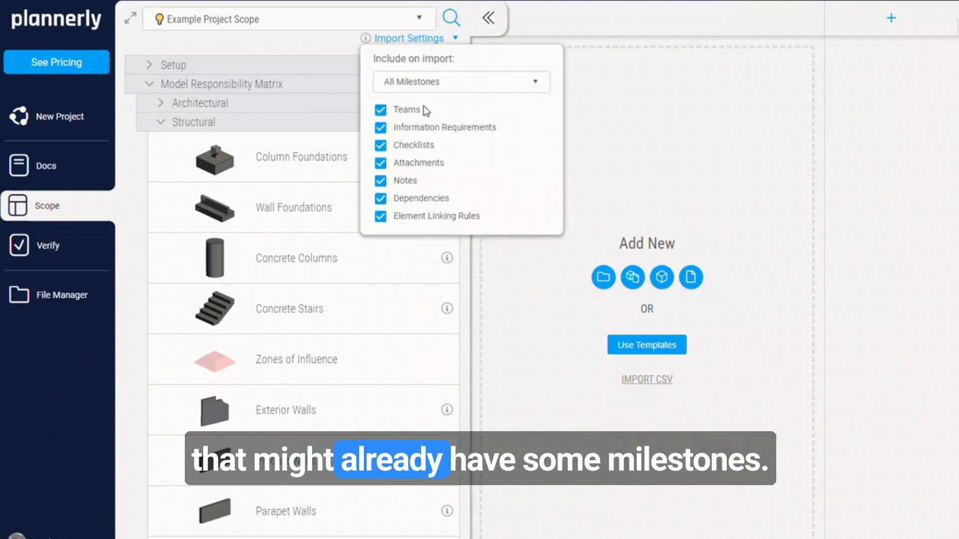
{"action": "left_click", "coordinate": [196, 51]}
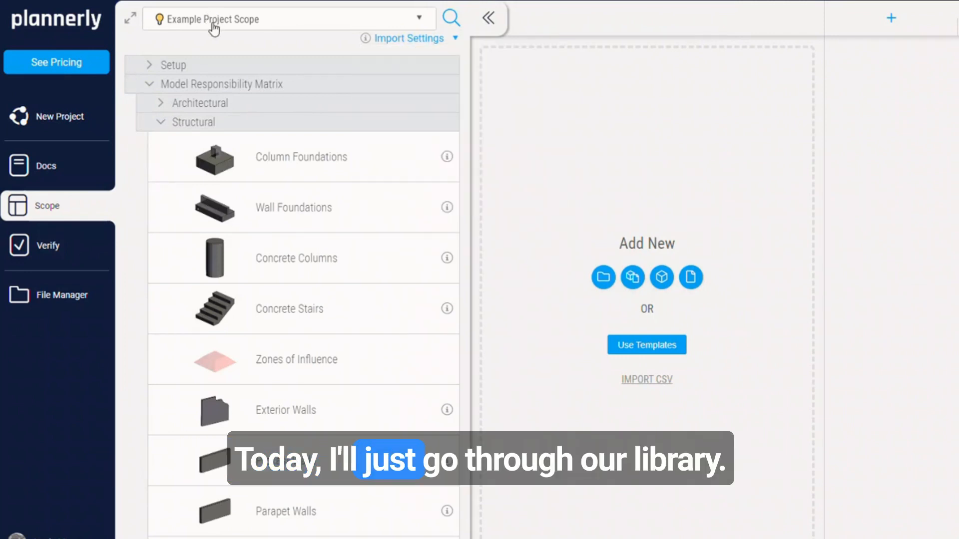
Switch the scope source to the Library and add the Wall Foundations element from the Building elements to the scope.
{"action": "left_click", "coordinate": [214, 25]}
{"action": "left_click", "coordinate": [184, 50]}
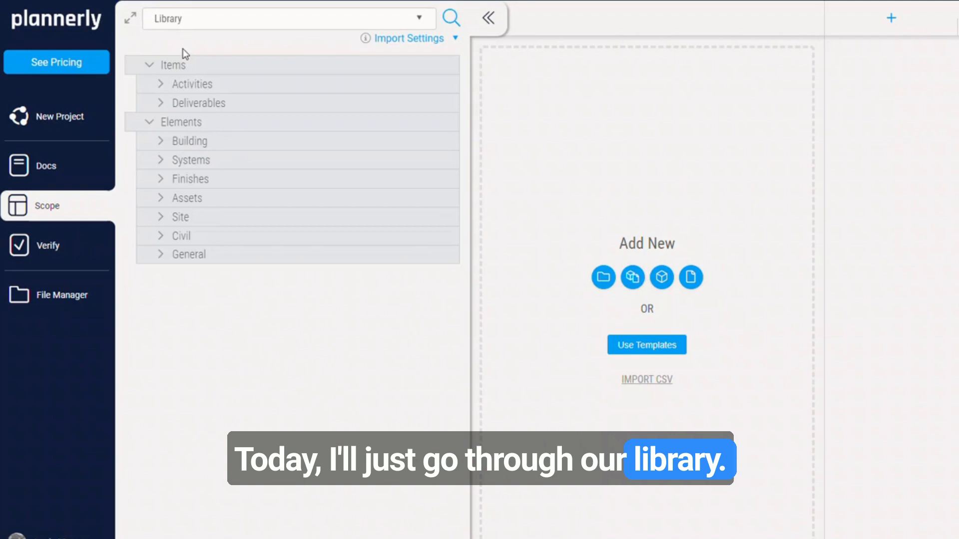
{"action": "left_click", "coordinate": [160, 140]}
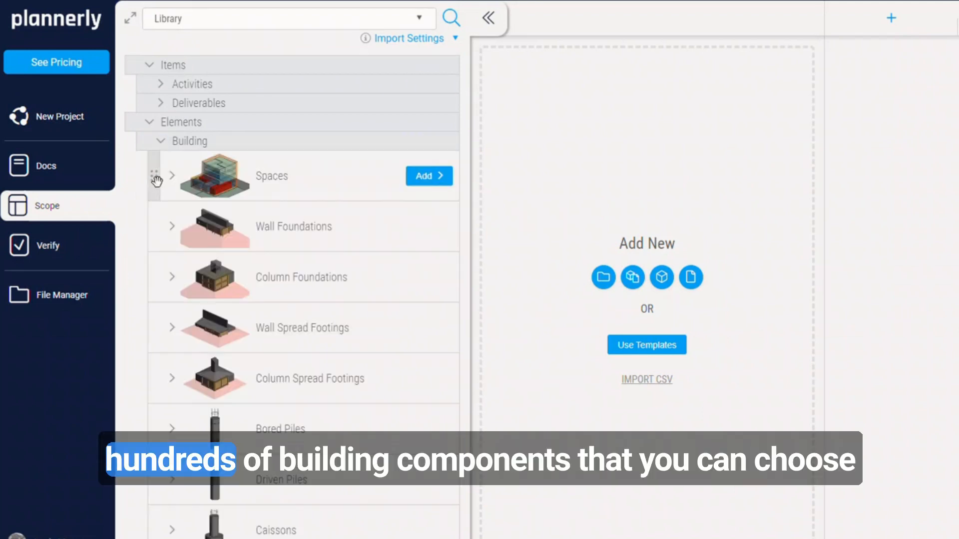
{"action": "left_click", "coordinate": [171, 227]}
{"action": "left_click_drag", "start_coordinate": [176, 285], "coordinate": [501, 122]}
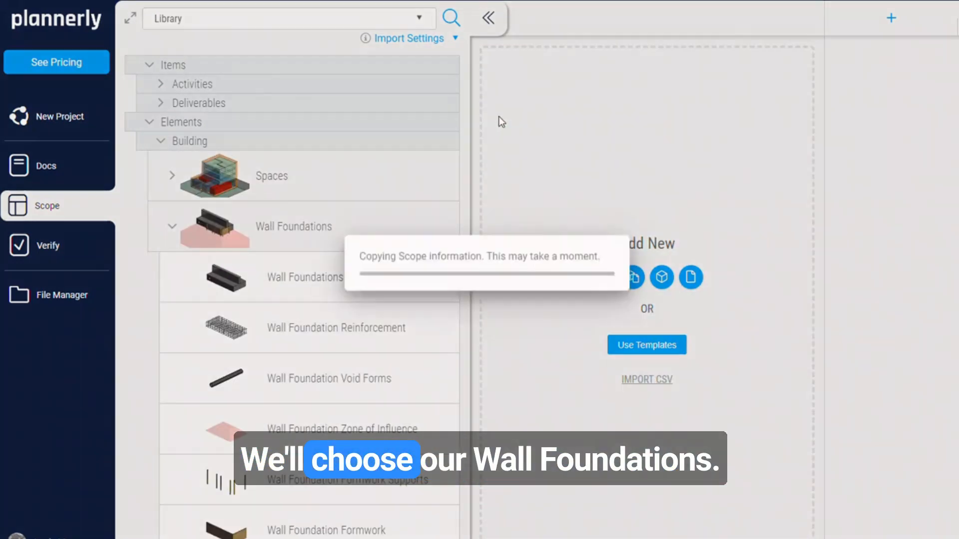
Add the single Column Foundations element from the library's Column Foundations group to the scope below Wall Foundations.
{"action": "scroll", "coordinate": [194, 304], "scroll_direction": "down", "scroll_amount": 5}
{"action": "left_click", "coordinate": [174, 330]}
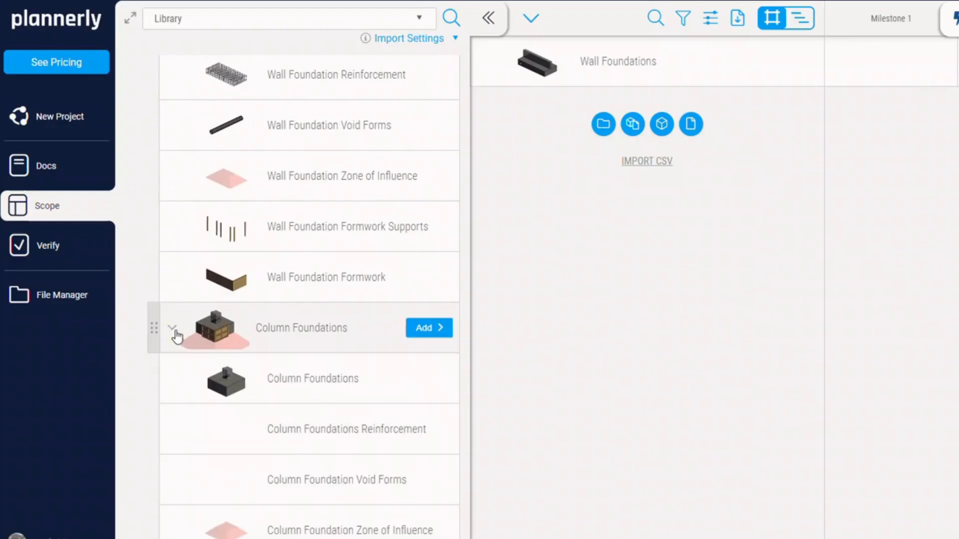
{"action": "left_click_drag", "start_coordinate": [176, 380], "coordinate": [511, 127]}
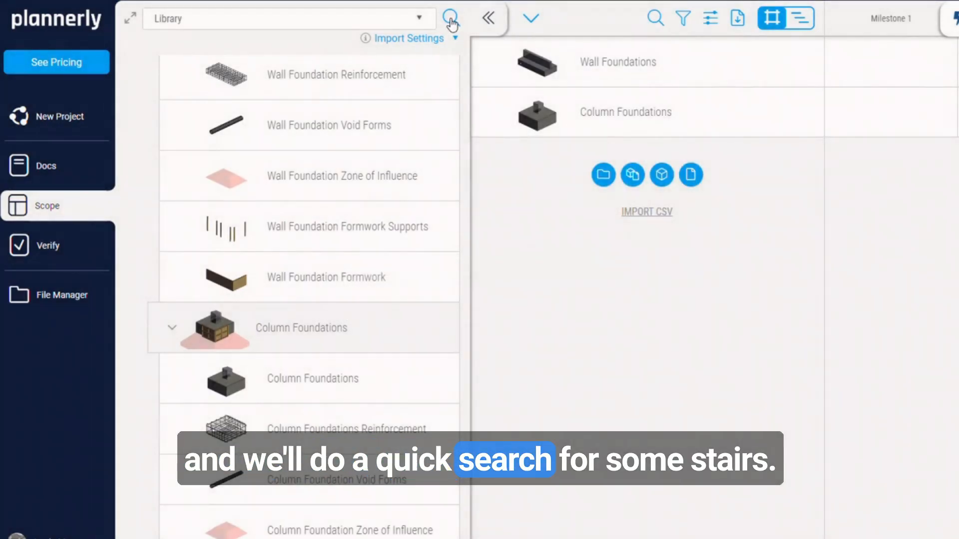
Search the library for "stairs", add the Concrete Stairs element to the scope and close the library.
{"action": "left_click", "coordinate": [451, 20]}
{"action": "type", "text": "st"}
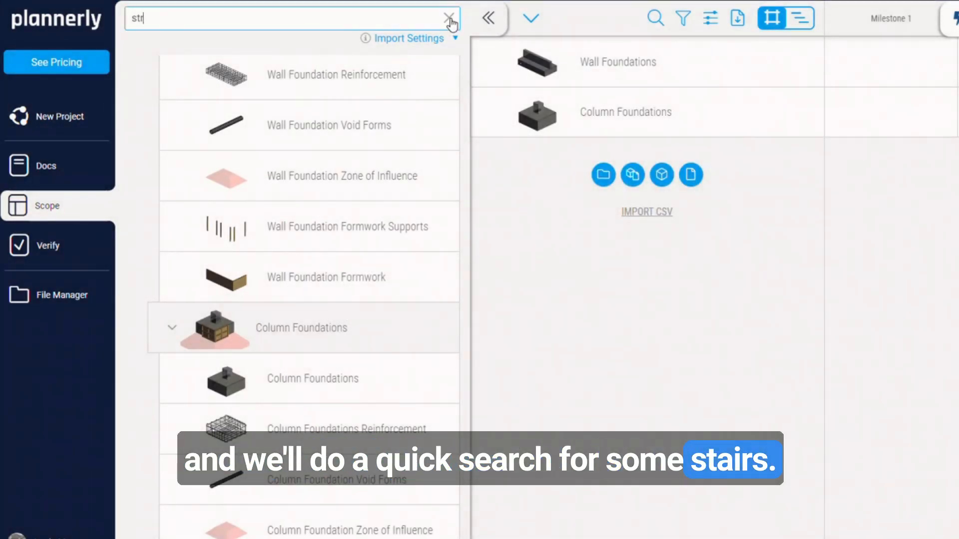
{"action": "type", "text": "airs"}
{"action": "key", "text": "Return"}
{"action": "mouse_move", "coordinate": [164, 120]}
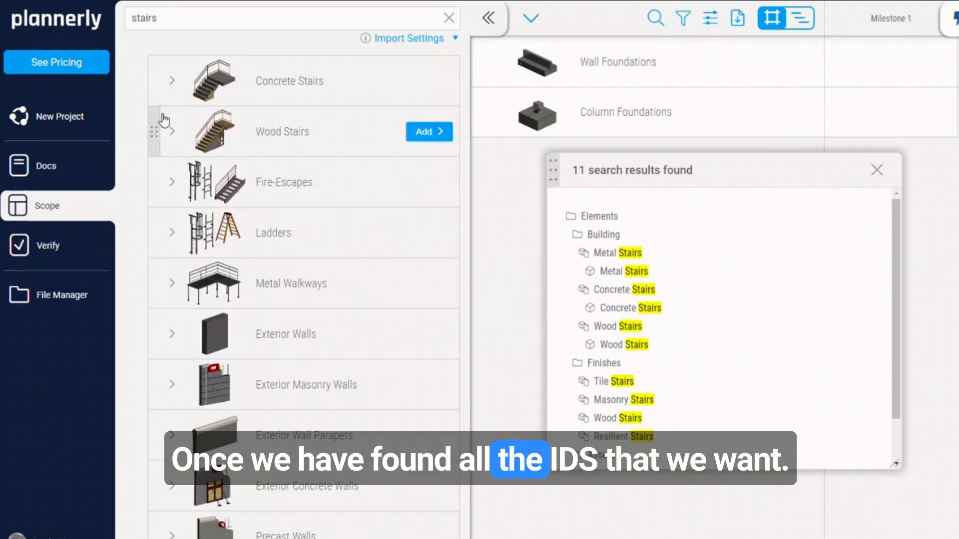
{"action": "left_click", "coordinate": [172, 81]}
{"action": "left_click_drag", "start_coordinate": [215, 81], "coordinate": [490, 20]}
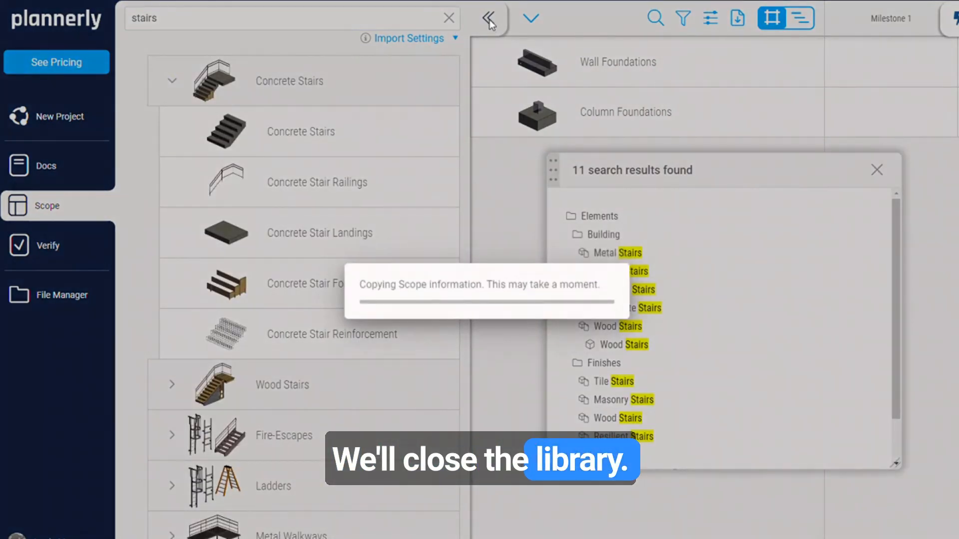
{"action": "left_click", "coordinate": [489, 20]}
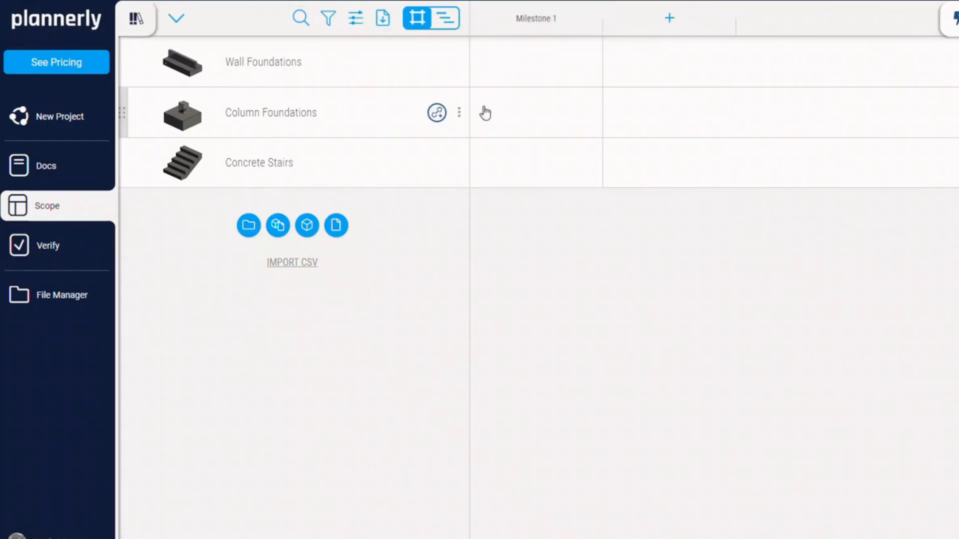
Rename Milestone 1 as As-built and add a second milestone titled Asset Data.
{"action": "left_click", "coordinate": [536, 19]}
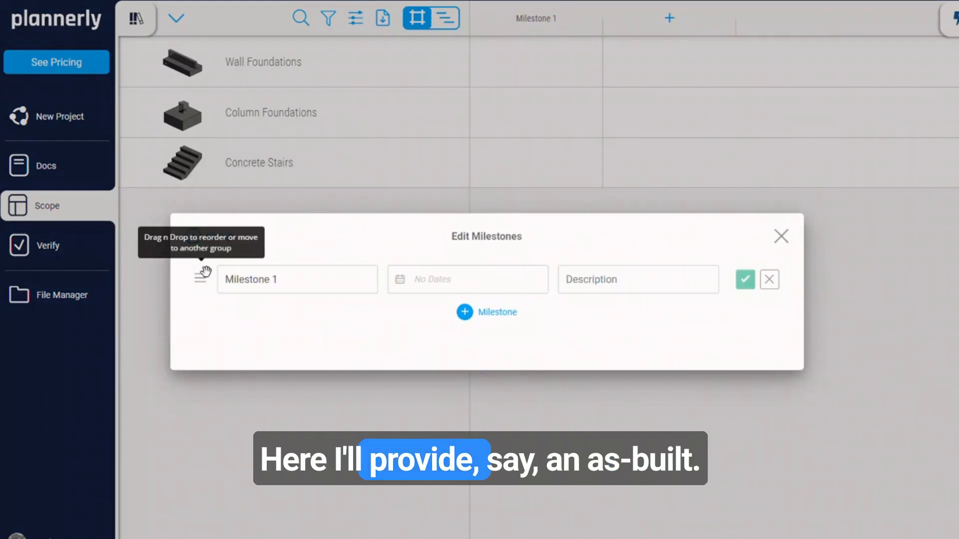
{"action": "left_click", "coordinate": [275, 279]}
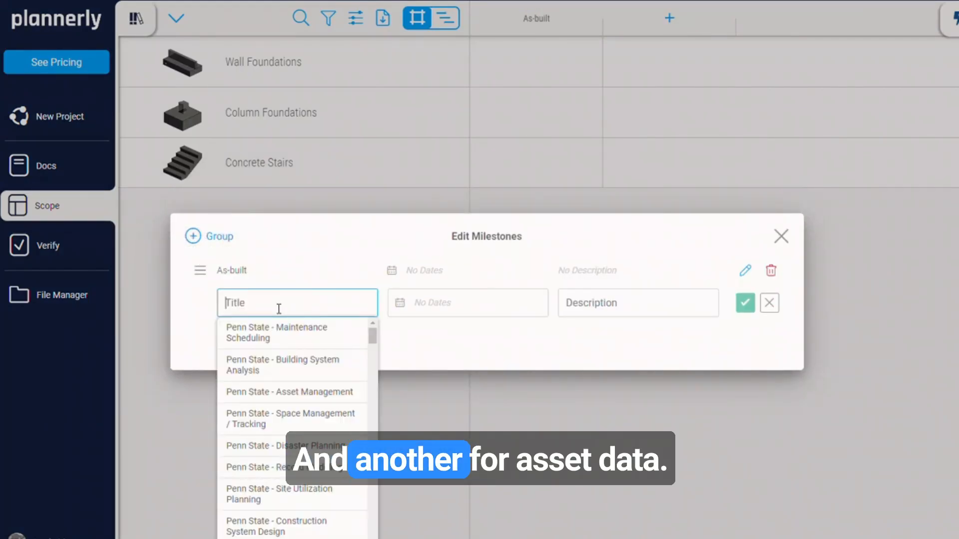
{"action": "type", "text": "Asset D"}
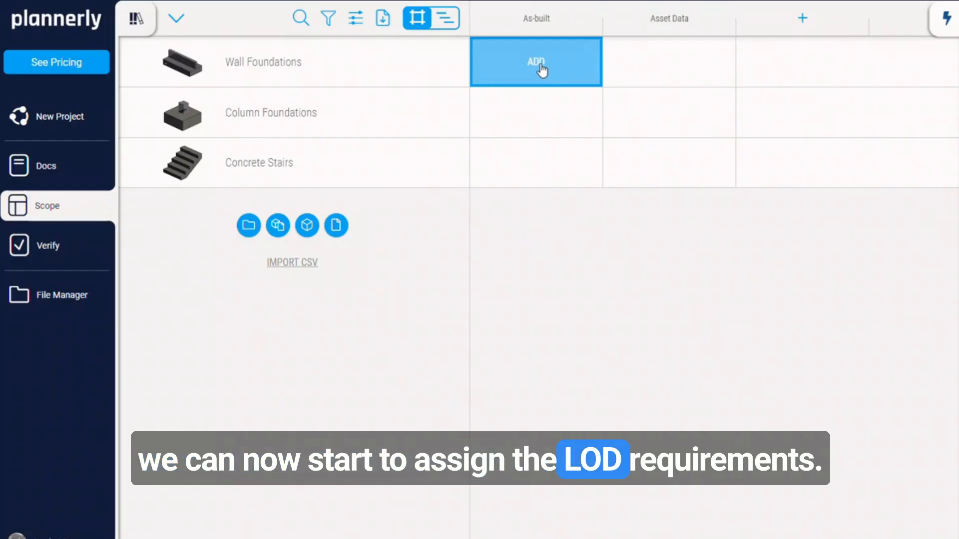
Assign Wall Foundations LOD 400 for the As-built milestone and LOD 500 for Asset Data.
{"action": "left_click", "coordinate": [541, 65]}
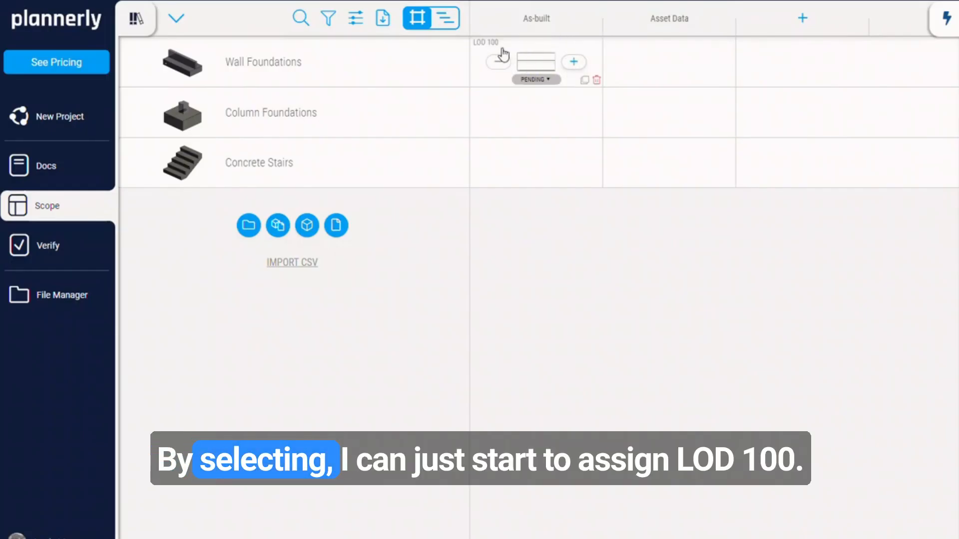
{"action": "mouse_move", "coordinate": [491, 50]}
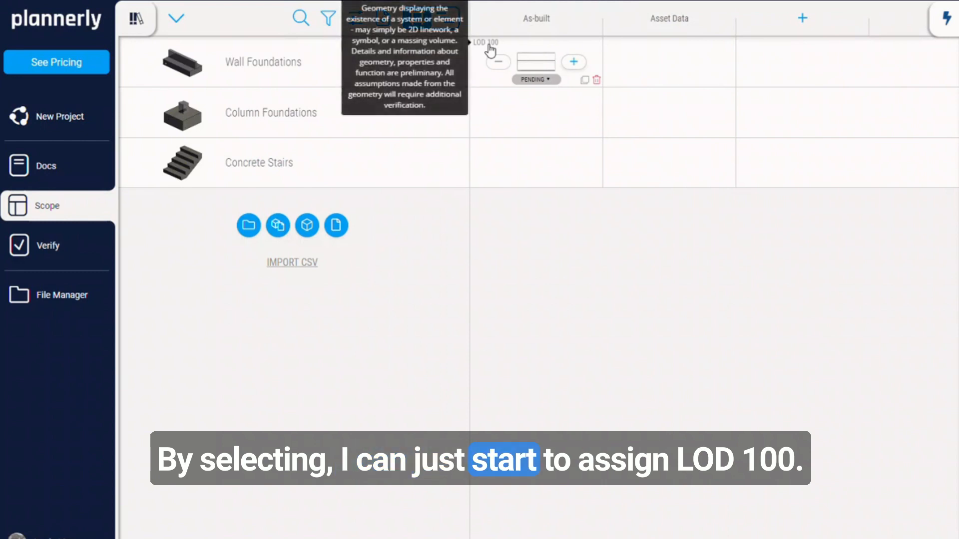
{"action": "left_click", "coordinate": [576, 62]}
{"action": "left_click", "coordinate": [575, 62]}
{"action": "left_click", "coordinate": [575, 63]}
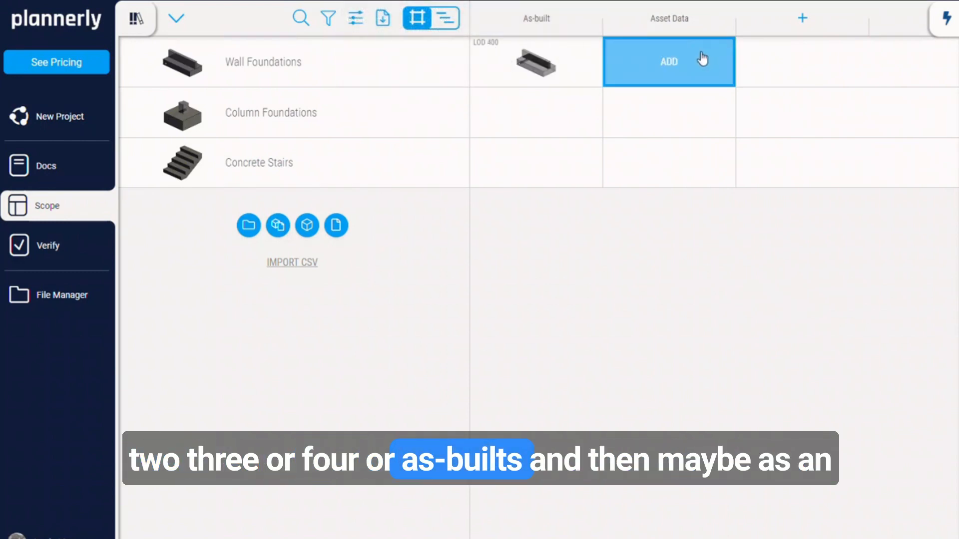
{"action": "left_click", "coordinate": [670, 58]}
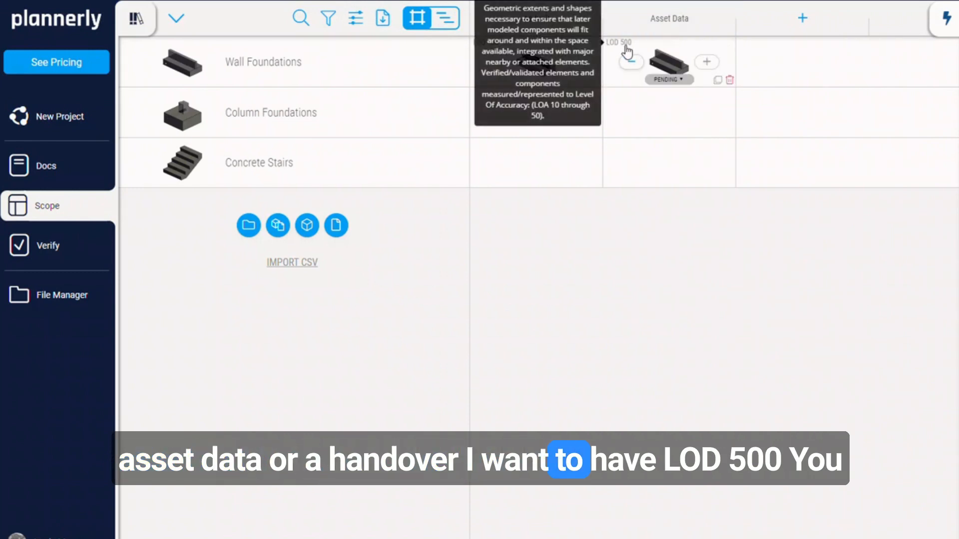
Use Quick Assign to give Column Foundations LOD 400 and the My Team team for the As-built milestone.
{"action": "left_click", "coordinate": [887, 18]}
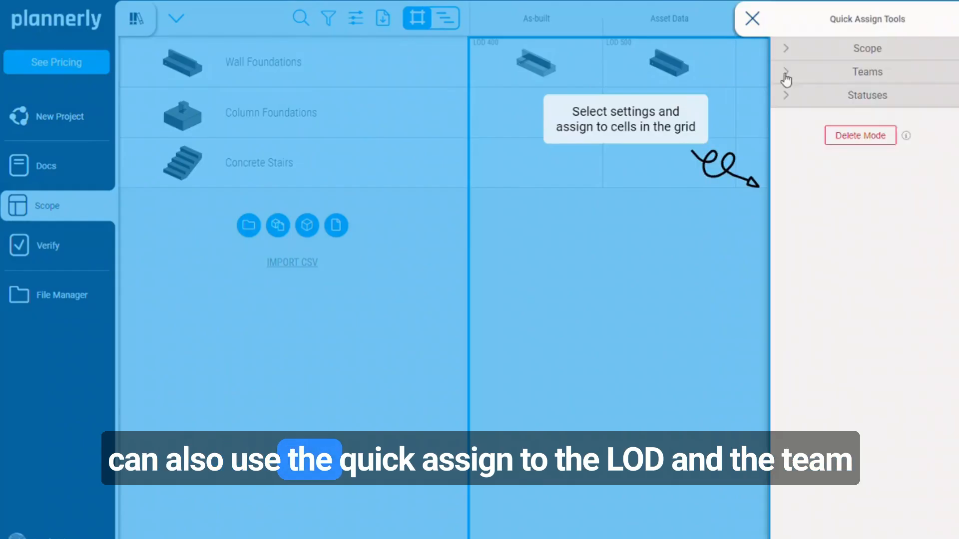
{"action": "left_click", "coordinate": [789, 50]}
{"action": "left_click", "coordinate": [914, 102]}
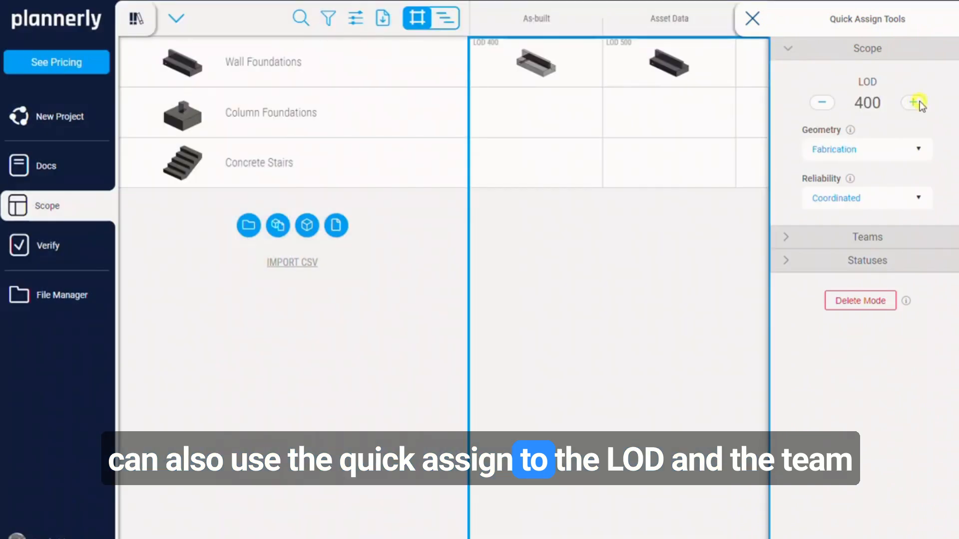
{"action": "left_click", "coordinate": [868, 237]}
{"action": "left_click", "coordinate": [843, 300]}
{"action": "left_click", "coordinate": [540, 111]}
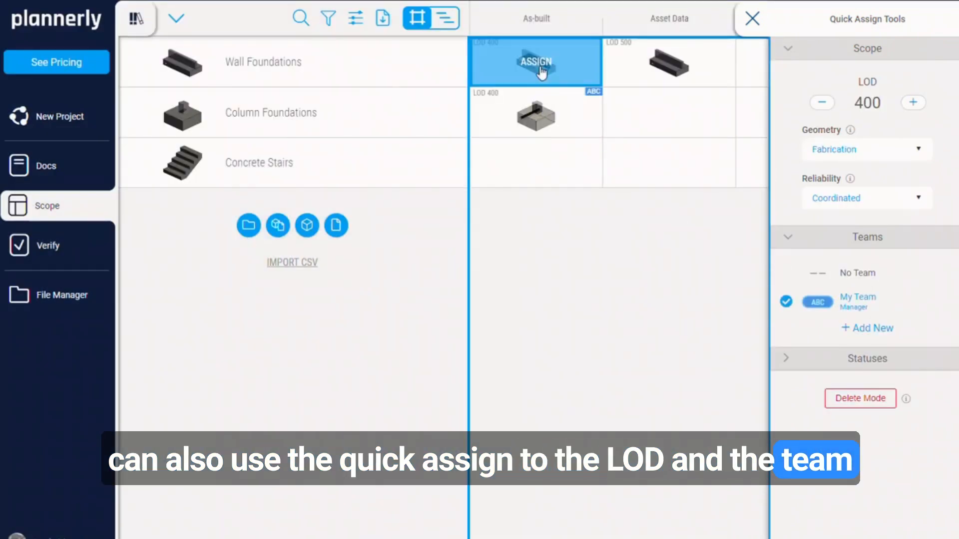
Assign LOD 400 and My Team to Wall Foundations and Concrete Stairs for the As-built milestone.
{"action": "left_click", "coordinate": [540, 66]}
{"action": "left_click", "coordinate": [550, 175]}
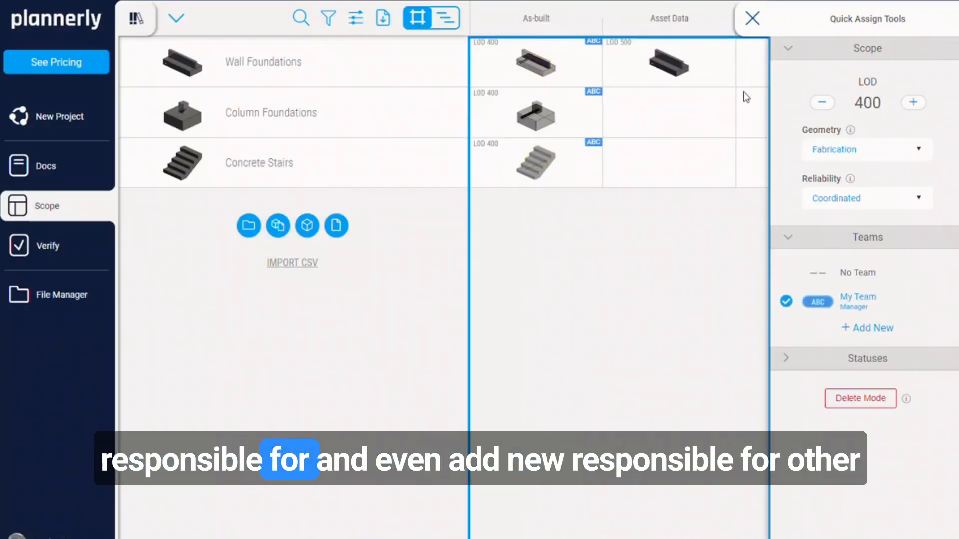
Create a new team named Contractor with the role Contractor, abbreviation CON and a green highlight colour.
{"action": "left_click", "coordinate": [851, 330]}
{"action": "left_click", "coordinate": [407, 241]}
{"action": "type", "text": "S"}
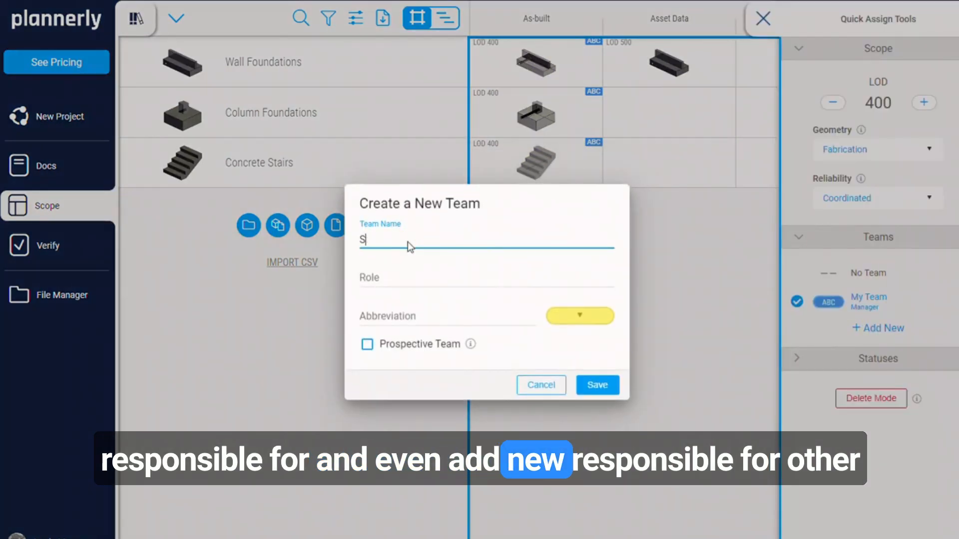
{"action": "key", "text": "BackSpace"}
{"action": "type", "text": "Contractor"}
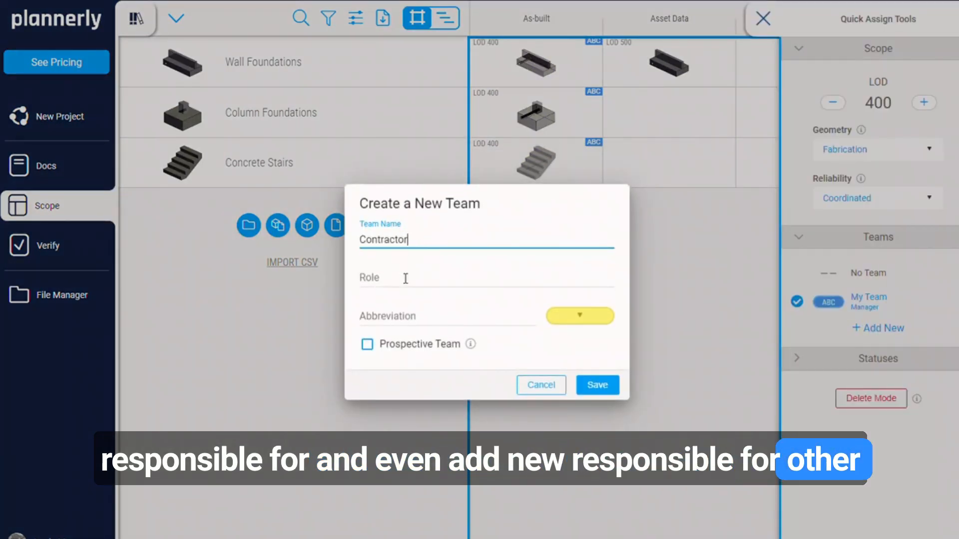
{"action": "left_click", "coordinate": [491, 301]}
{"action": "left_click", "coordinate": [580, 316]}
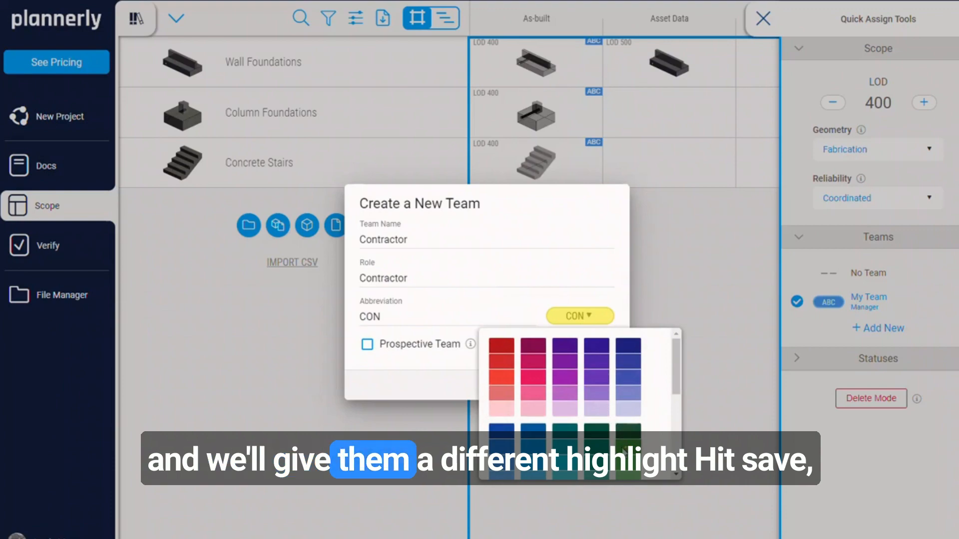
{"action": "left_click", "coordinate": [606, 401]}
{"action": "left_click", "coordinate": [618, 313]}
{"action": "left_click", "coordinate": [597, 385]}
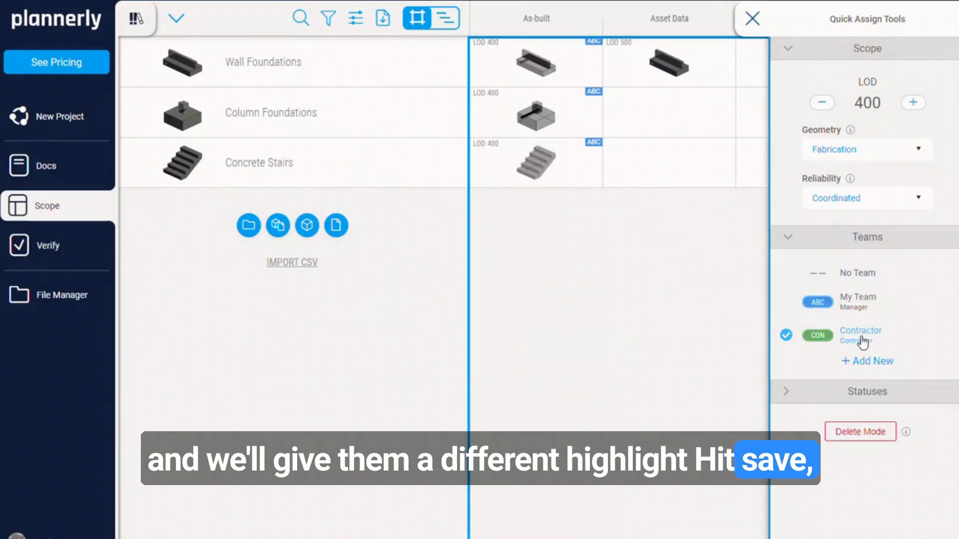
Assign LOD 500 and the Contractor team to all three elements for the Asset Data milestone and close the Quick Assign Tools.
{"action": "left_click", "coordinate": [658, 96]}
{"action": "left_click", "coordinate": [669, 160]}
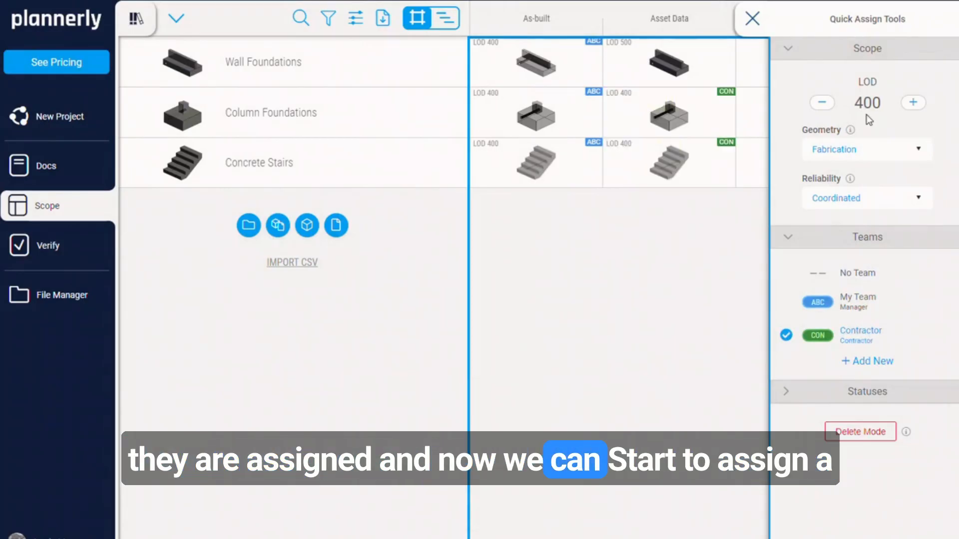
{"action": "left_click", "coordinate": [752, 19]}
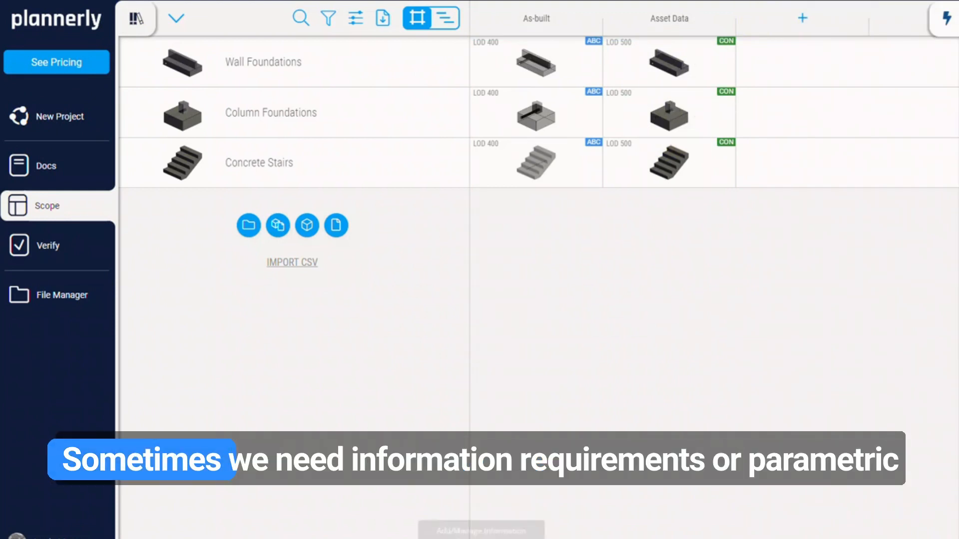
Open the project information requirements and load the Information Requirements Library template as the library source.
{"action": "left_click", "coordinate": [481, 535]}
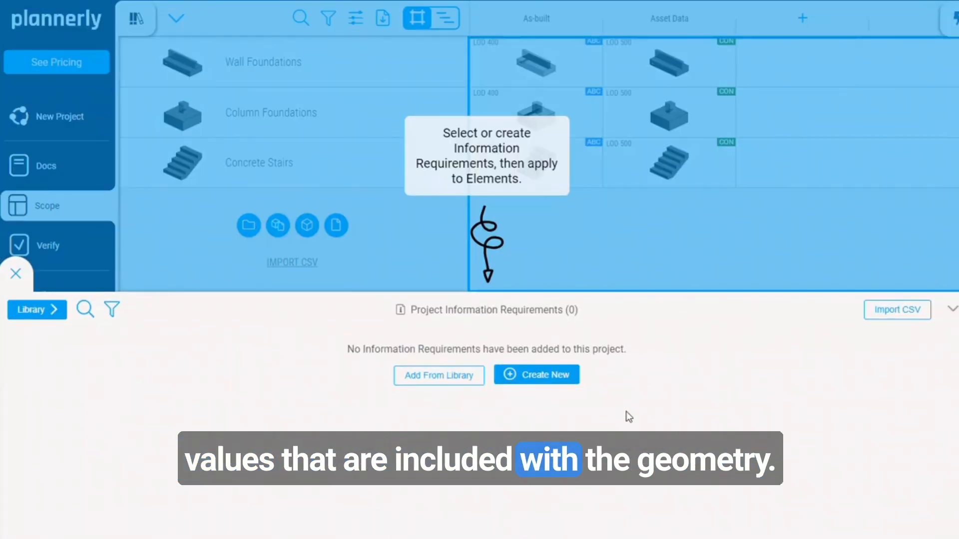
{"action": "left_click", "coordinate": [885, 314]}
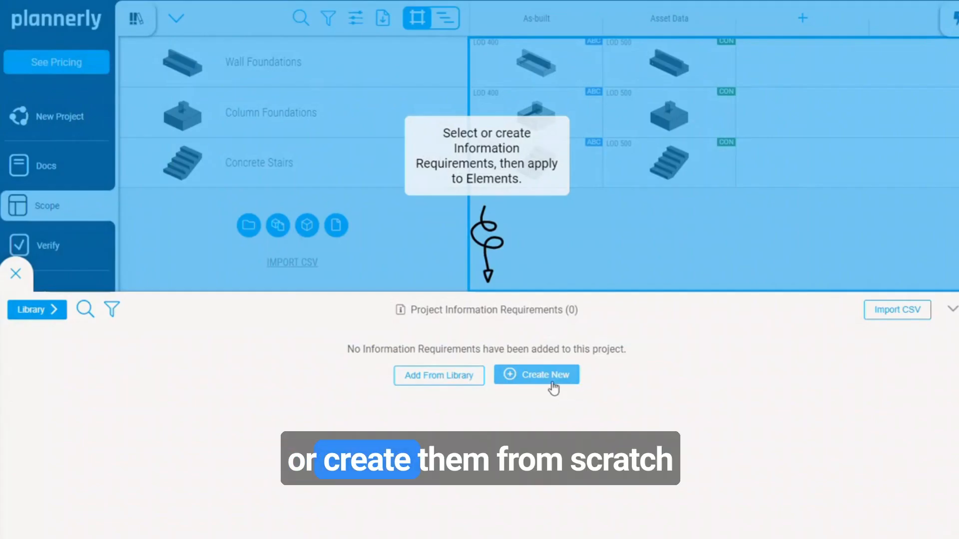
{"action": "left_click", "coordinate": [35, 310]}
{"action": "left_click", "coordinate": [255, 313]}
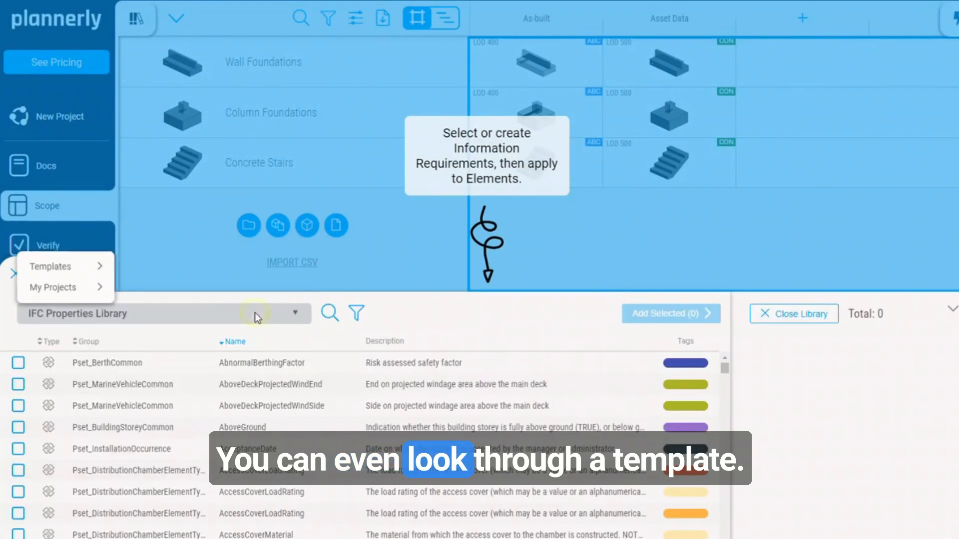
{"action": "mouse_move", "coordinate": [45, 290]}
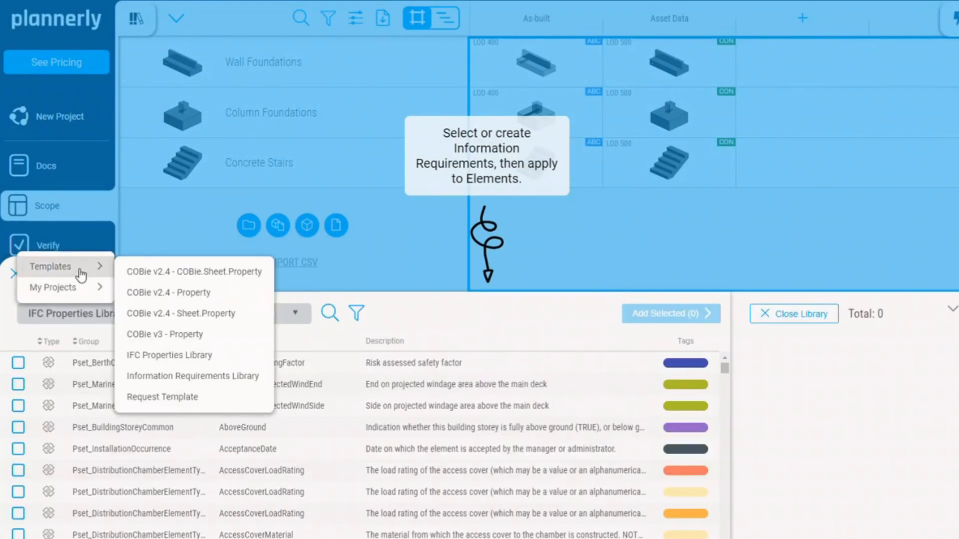
{"action": "left_click", "coordinate": [250, 310]}
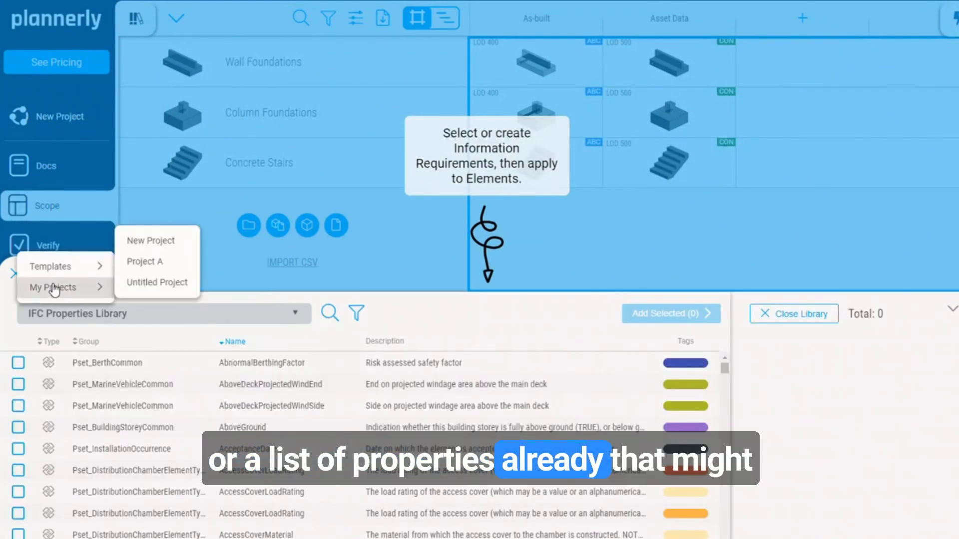
{"action": "mouse_move", "coordinate": [87, 266]}
{"action": "left_click", "coordinate": [160, 376]}
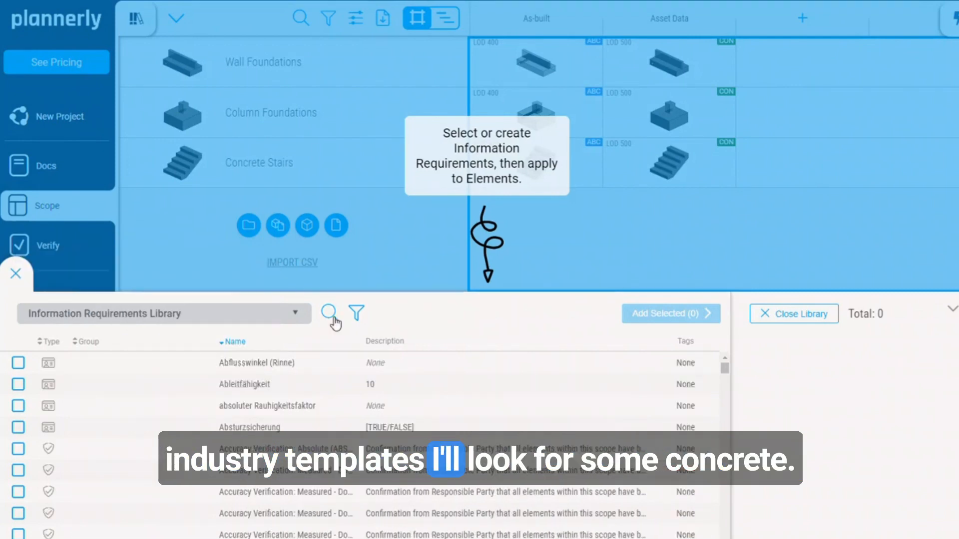
Search the library for "Concrete" and "Concrete Comp", and add Concrete Finish and Concrete Compression Strength to the project requirements.
{"action": "left_click", "coordinate": [329, 313]}
{"action": "type", "text": "Concrete"}
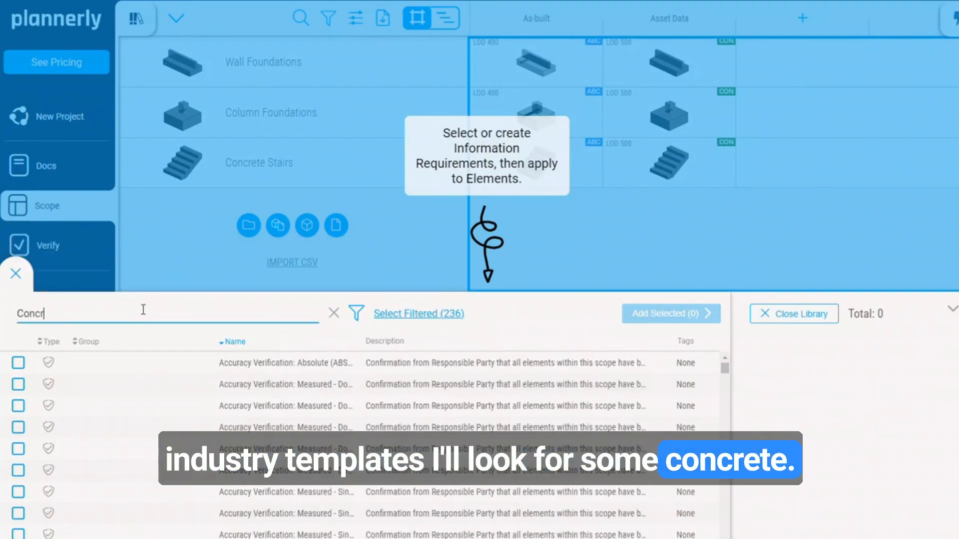
{"action": "left_click", "coordinate": [251, 428]}
{"action": "scroll", "coordinate": [251, 428], "scroll_direction": "down", "scroll_amount": 1}
{"action": "left_click", "coordinate": [115, 311]}
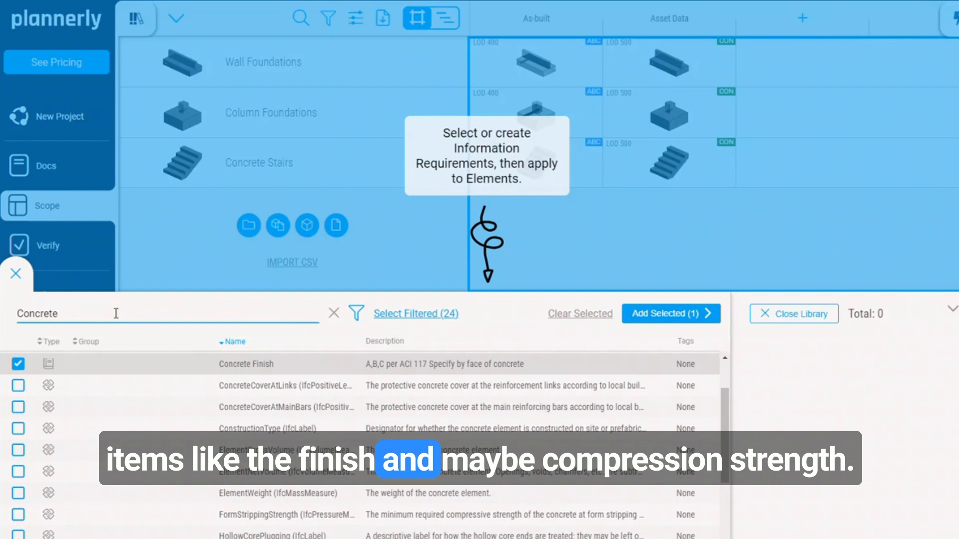
{"action": "type", "text": "Comp"}
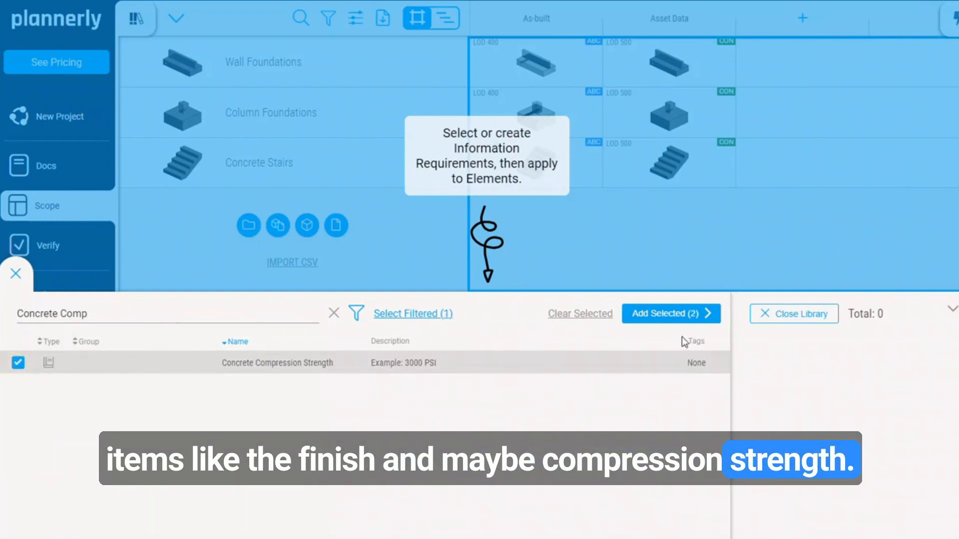
{"action": "left_click", "coordinate": [683, 315]}
{"action": "left_click", "coordinate": [775, 312]}
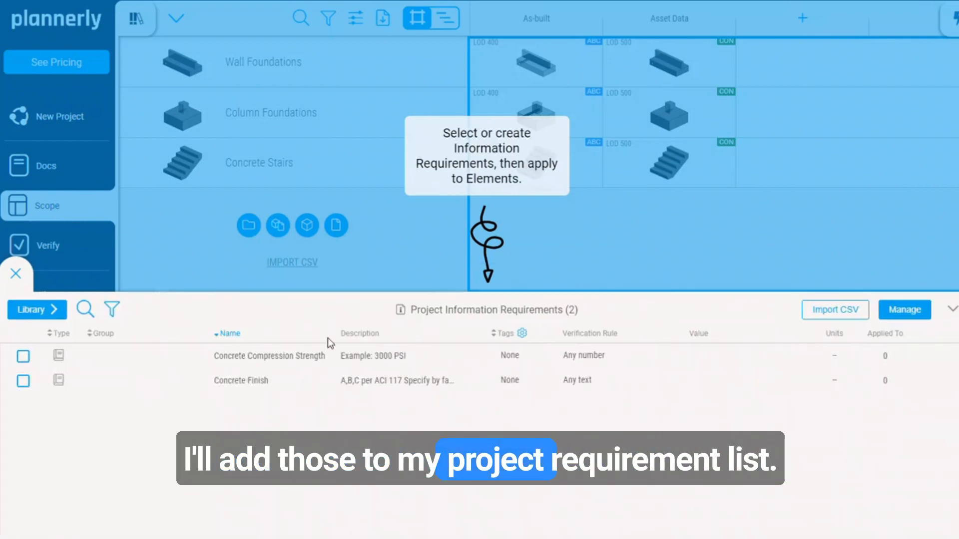
Apply Concrete Compression Strength and Concrete Finish to all three elements at the Asset Data milestone and expand their requirement rows.
{"action": "left_click", "coordinate": [23, 356]}
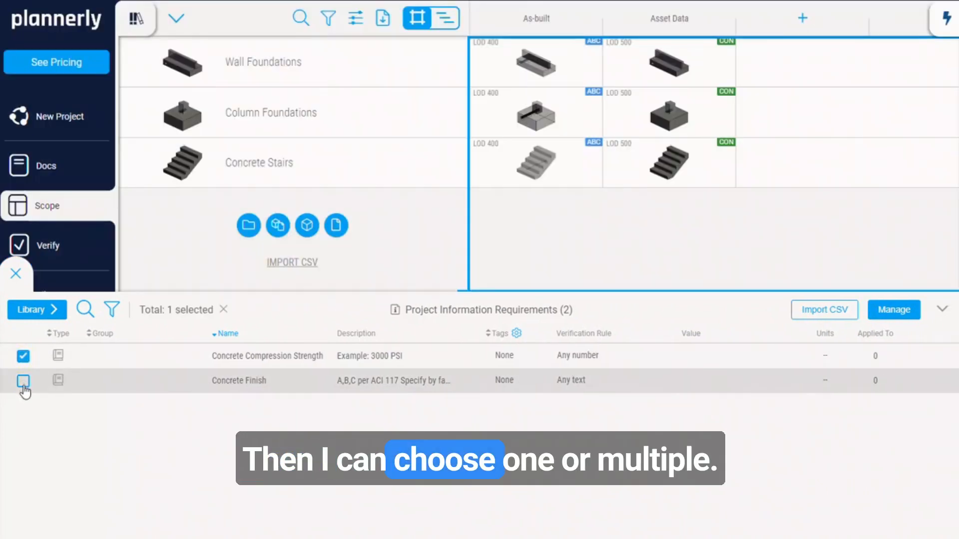
{"action": "left_click", "coordinate": [667, 61]}
{"action": "left_click", "coordinate": [672, 110]}
{"action": "left_click", "coordinate": [670, 162]}
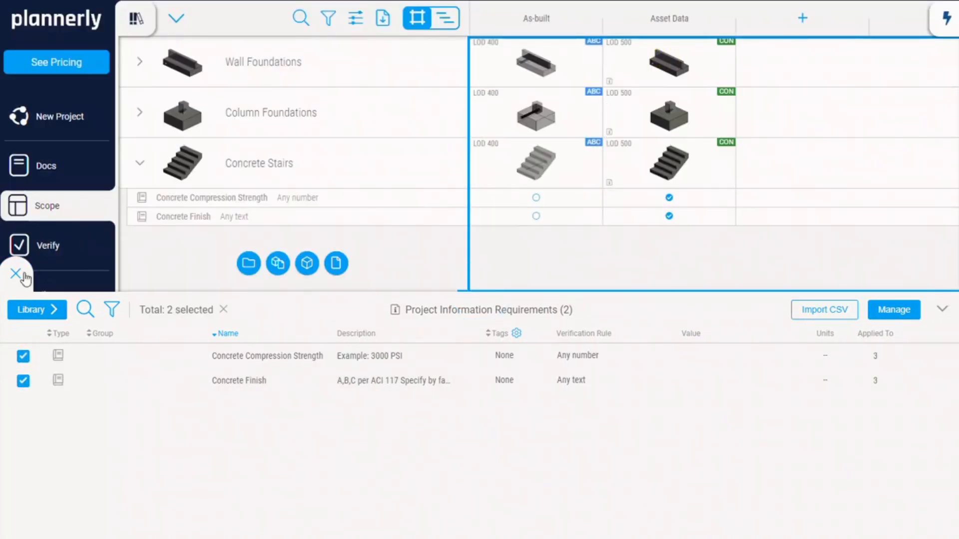
{"action": "left_click", "coordinate": [140, 112]}
{"action": "left_click", "coordinate": [139, 61]}
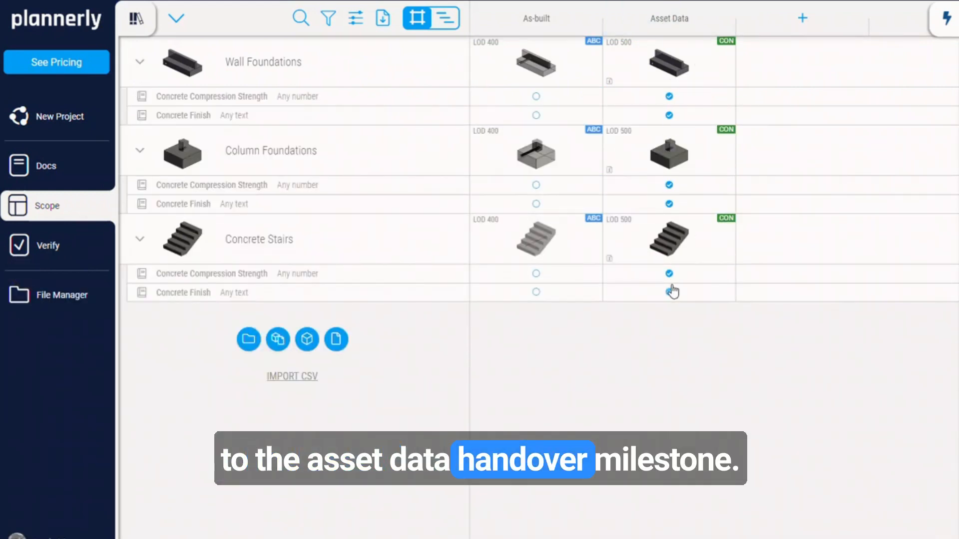
Assign a specific team member to the Concrete Stairs task for Asset Data and close the task details.
{"action": "left_click", "coordinate": [664, 238]}
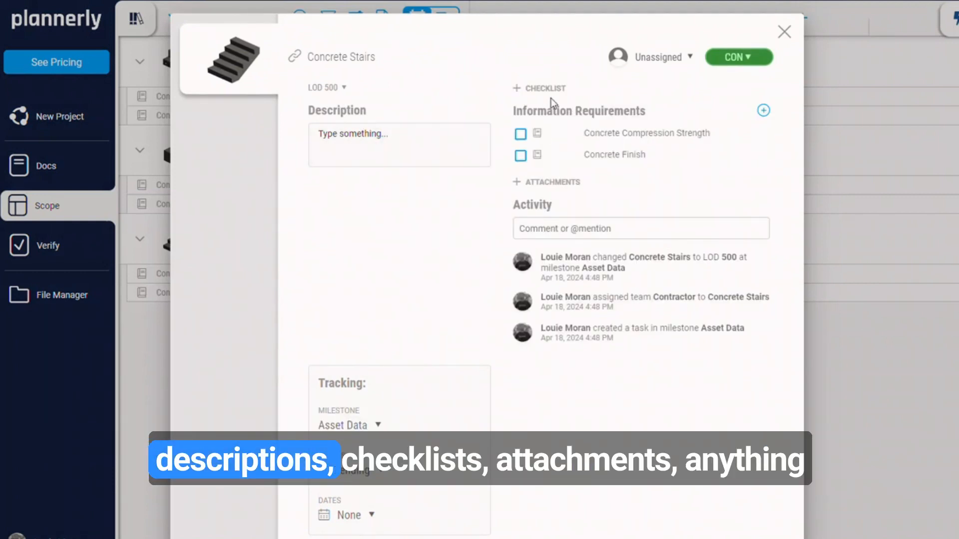
{"action": "left_click", "coordinate": [672, 57]}
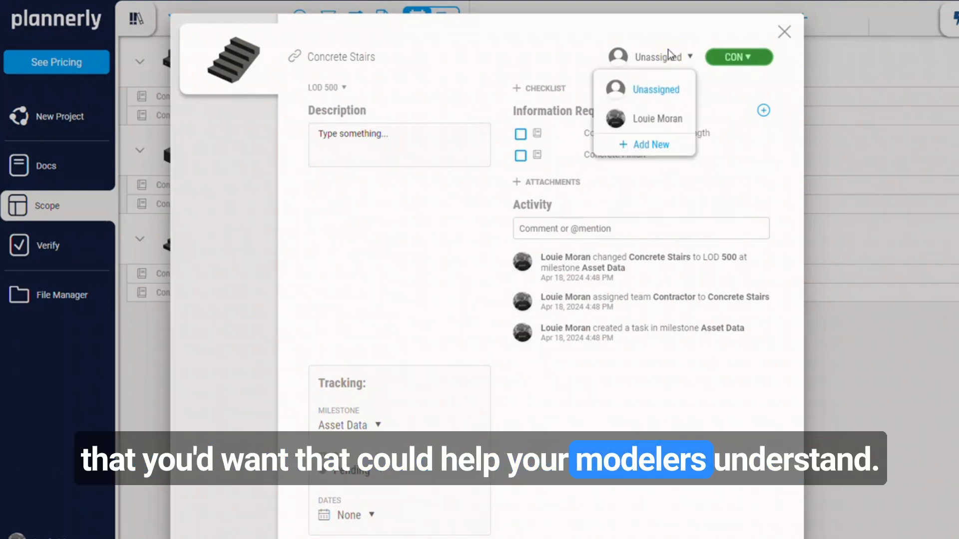
{"action": "left_click", "coordinate": [660, 120]}
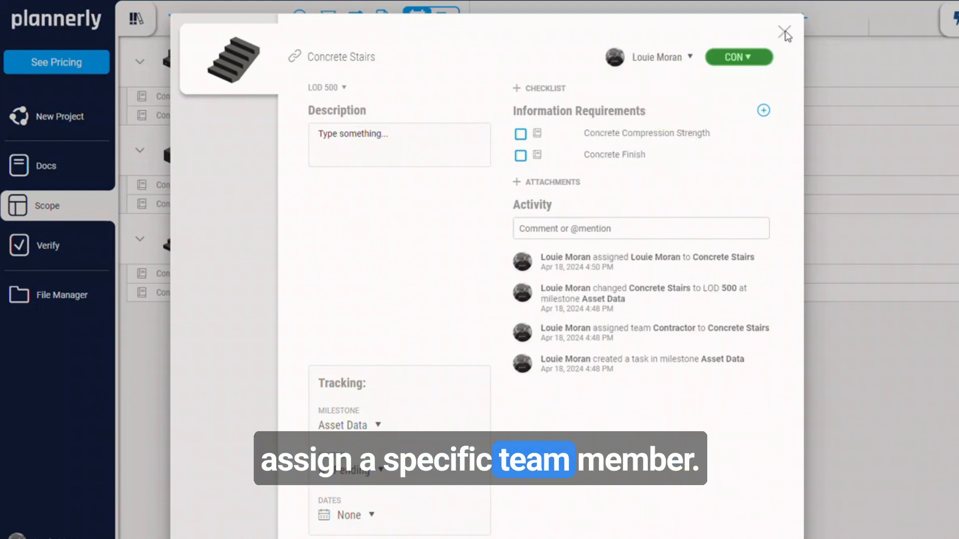
{"action": "left_click", "coordinate": [784, 32]}
In the timeline view, reschedule Wall Foundations LOD 400 to 22–24 April and make Column Foundations LOD 400 dependent on it.
{"action": "left_click", "coordinate": [443, 19]}
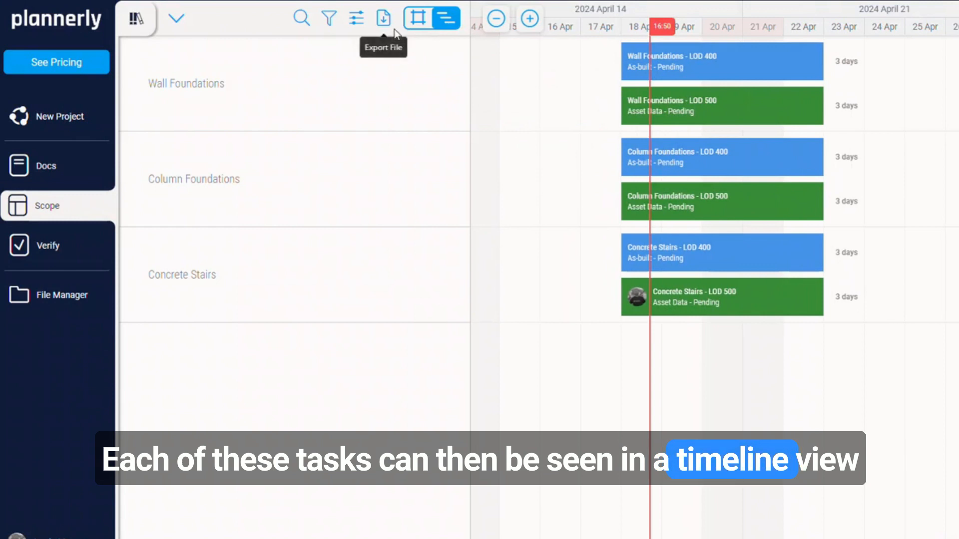
{"action": "left_click_drag", "start_coordinate": [775, 59], "coordinate": [780, 70]}
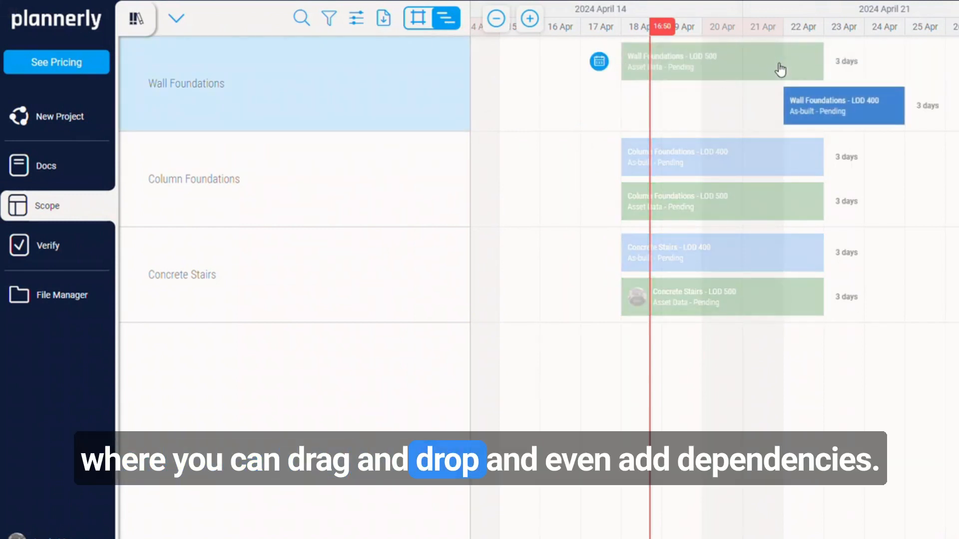
{"action": "left_click_drag", "start_coordinate": [905, 105], "coordinate": [721, 158]}
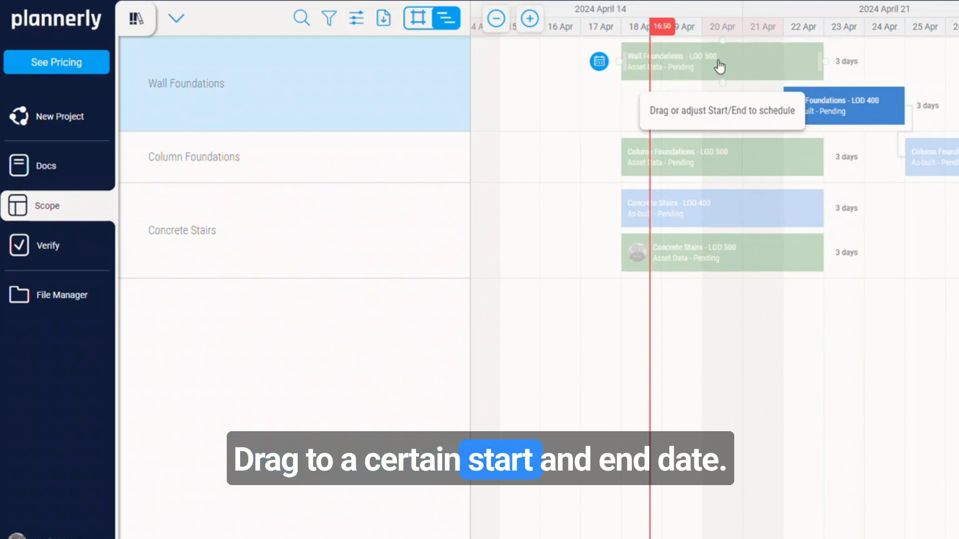
View the details of the Wall Foundations LOD 500 task from the timeline and close them.
{"action": "left_click", "coordinate": [695, 62]}
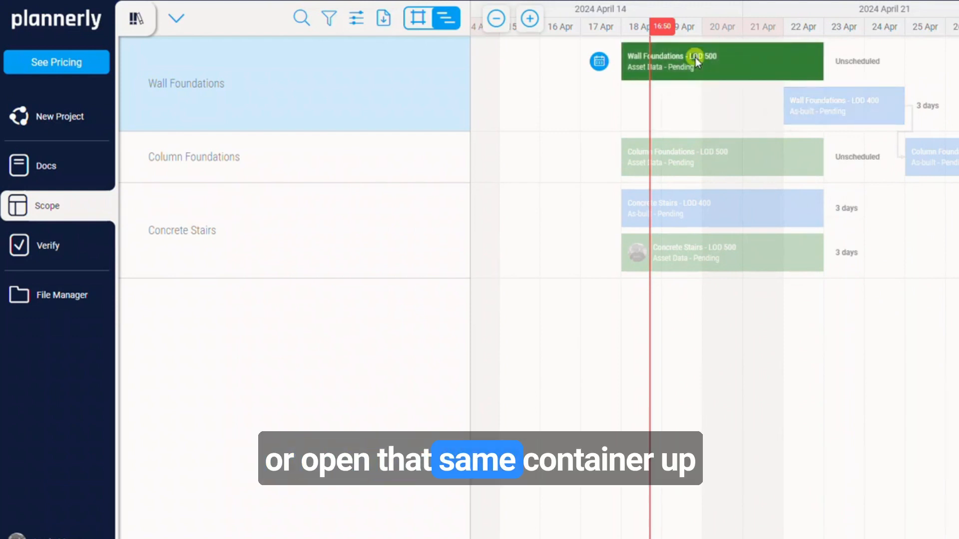
{"action": "left_click", "coordinate": [695, 58]}
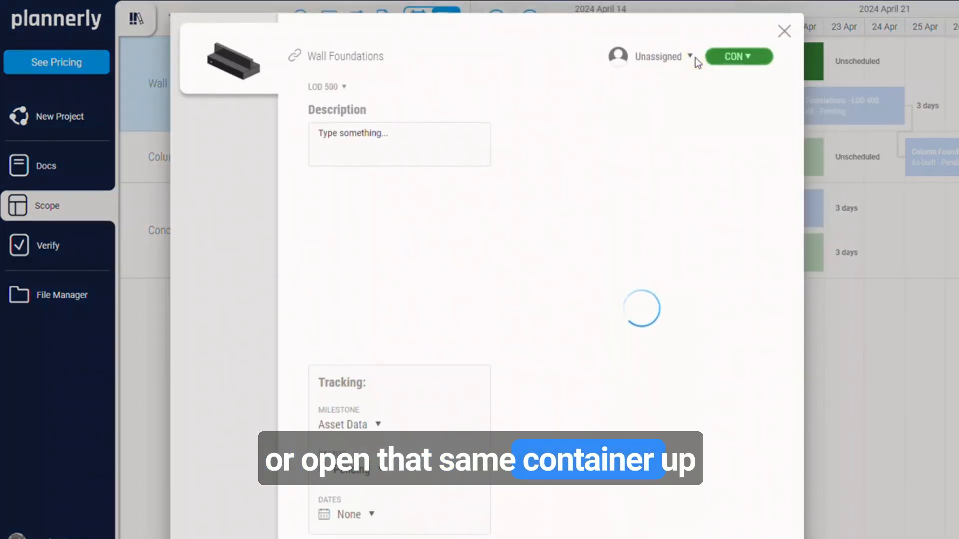
{"action": "left_click", "coordinate": [784, 31]}
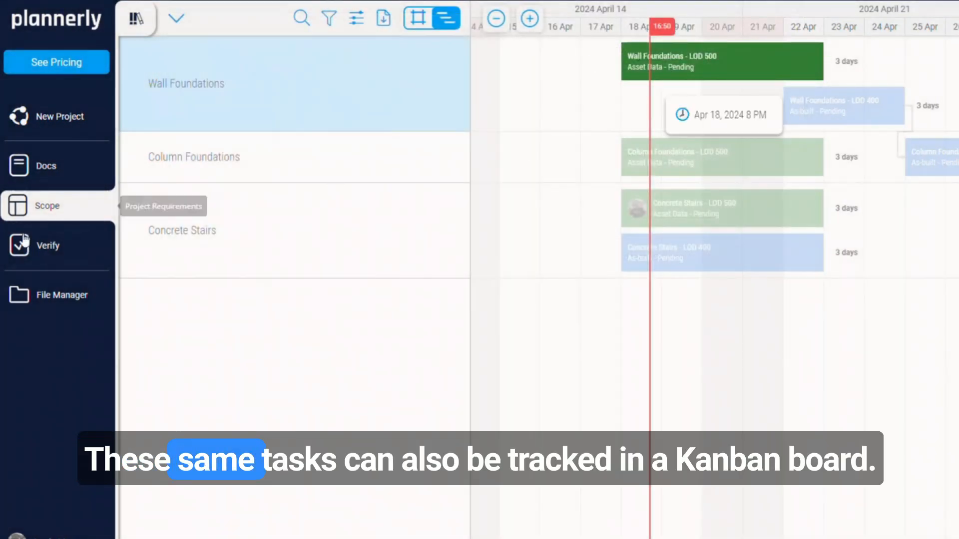
Open the Verify Kanban board and move the Concrete Stairs LOD 500 card from Pending to Approved.
{"action": "left_click", "coordinate": [42, 246]}
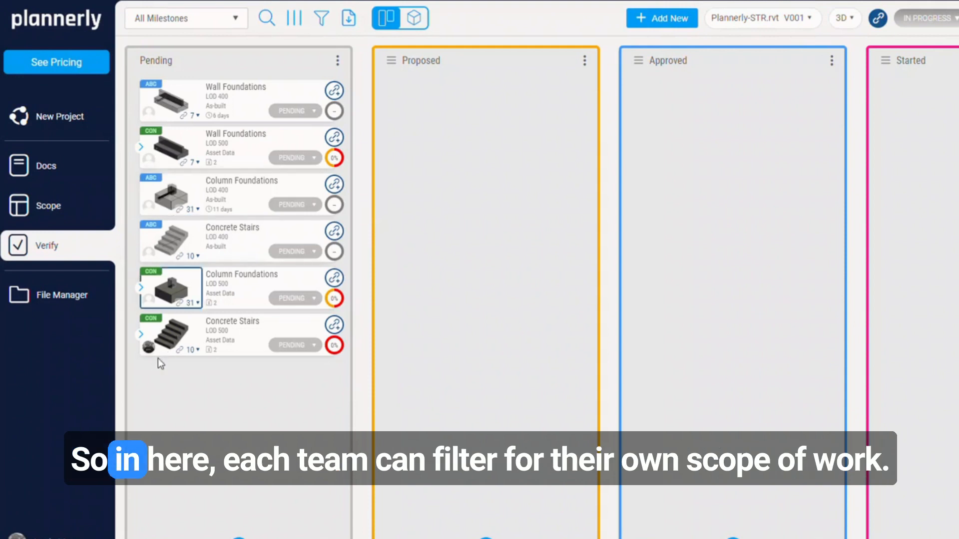
{"action": "mouse_move", "coordinate": [150, 349]}
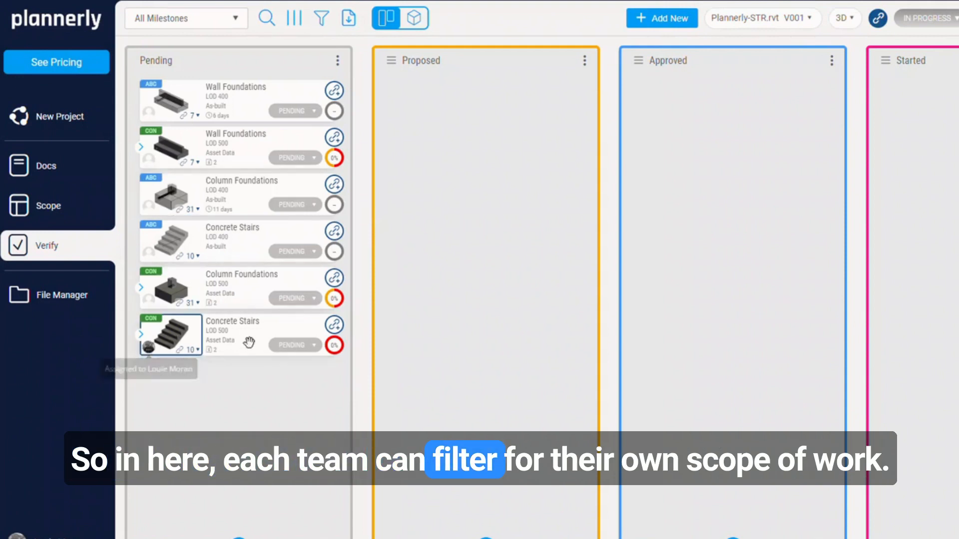
{"action": "left_click_drag", "start_coordinate": [437, 305], "coordinate": [614, 100]}
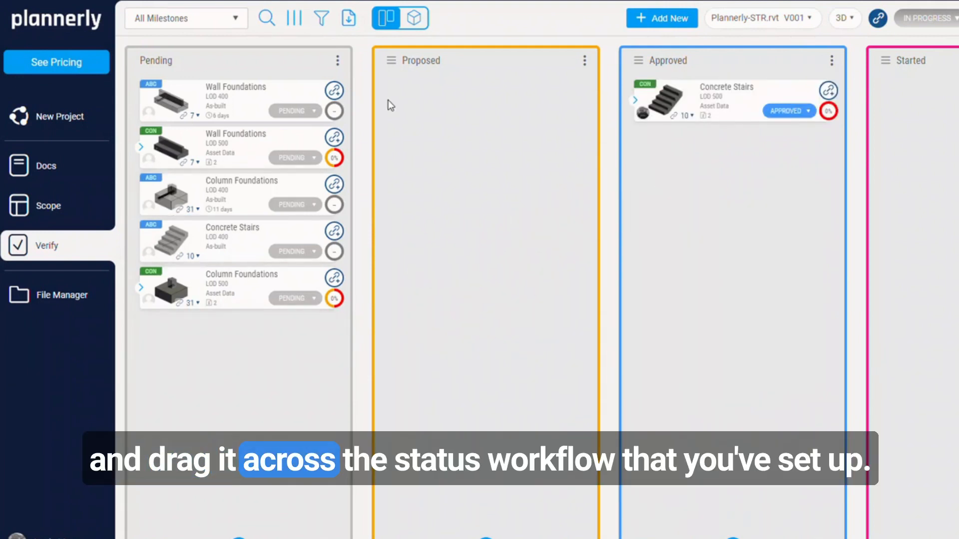
Review the status workflow columns across the Kanban board, from Proposed through Complete.
{"action": "scroll", "coordinate": [380, 83], "scroll_direction": "right", "scroll_amount": 3}
{"action": "scroll", "coordinate": [380, 83], "scroll_direction": "right", "scroll_amount": 6}
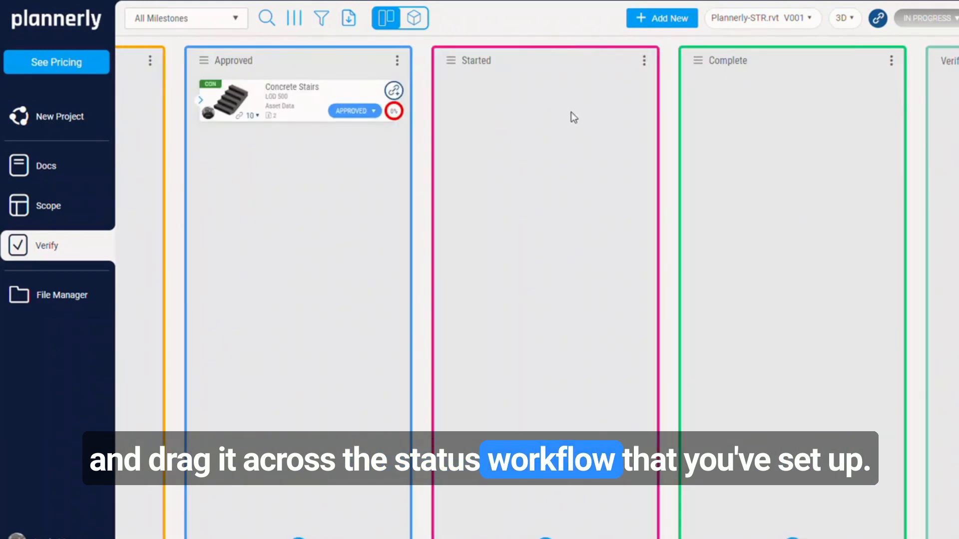
{"action": "scroll", "coordinate": [517, 123], "scroll_direction": "left", "scroll_amount": 5}
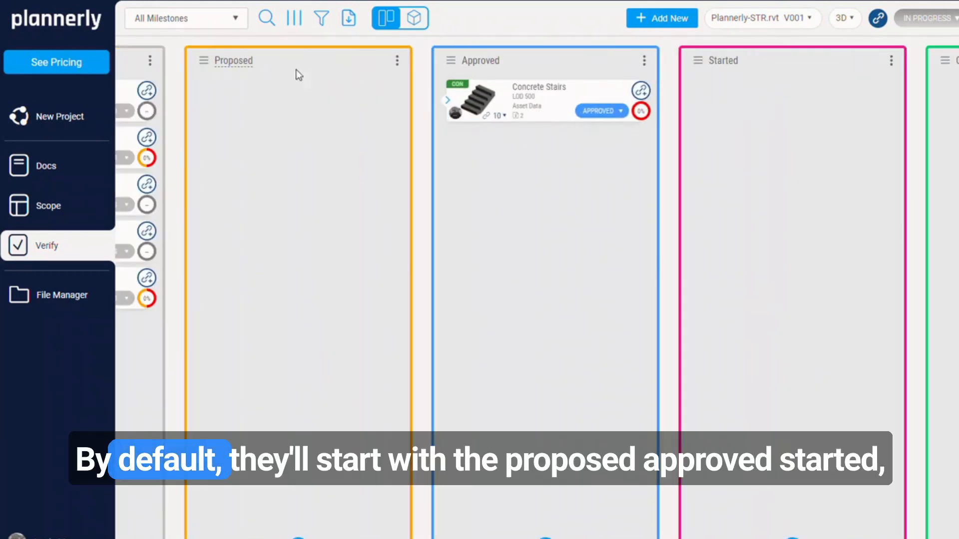
{"action": "scroll", "coordinate": [696, 75], "scroll_direction": "right", "scroll_amount": 5}
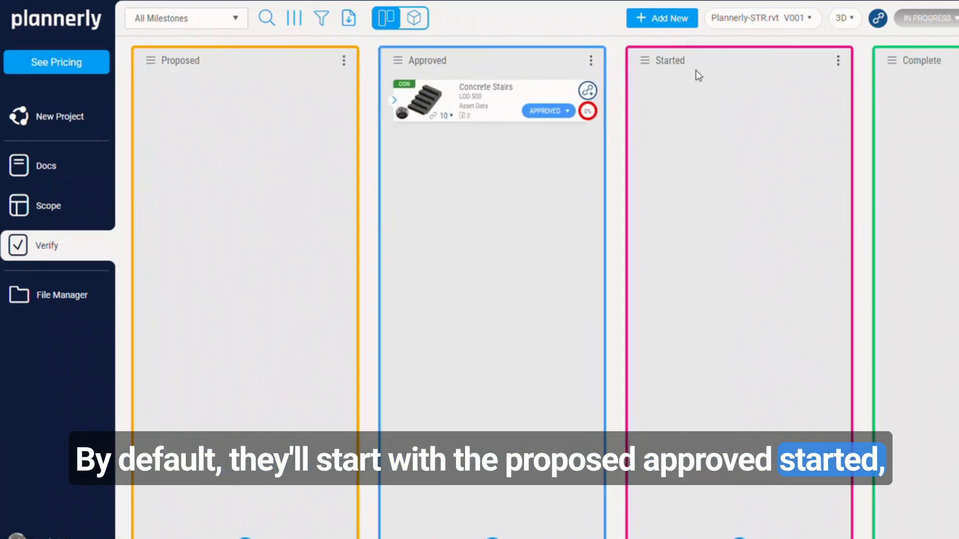
Move the Concrete Stairs LOD 500 card from Approved to Complete and show the board beside the 3D demo model.
{"action": "left_click_drag", "start_coordinate": [275, 99], "coordinate": [758, 99]}
{"action": "scroll", "coordinate": [756, 129], "scroll_direction": "right", "scroll_amount": 4}
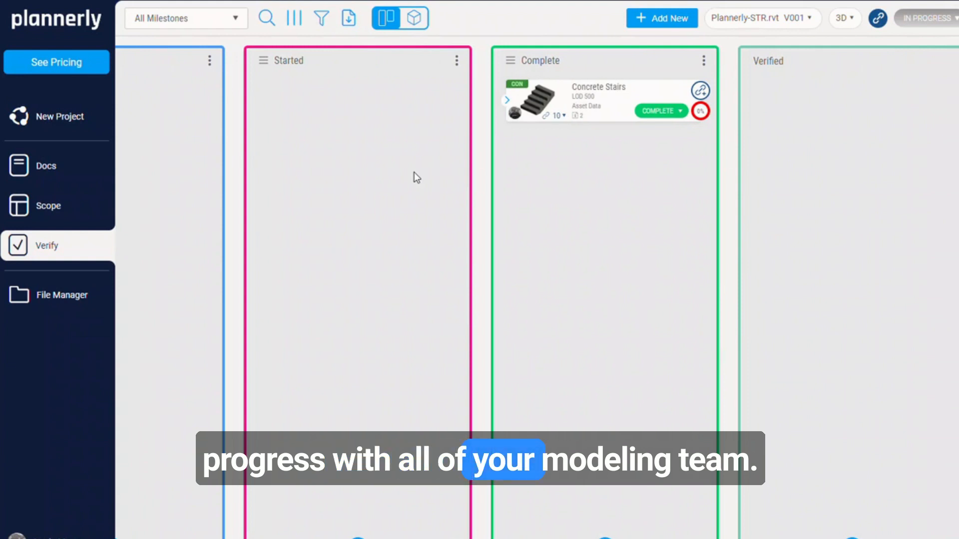
{"action": "left_click", "coordinate": [417, 22]}
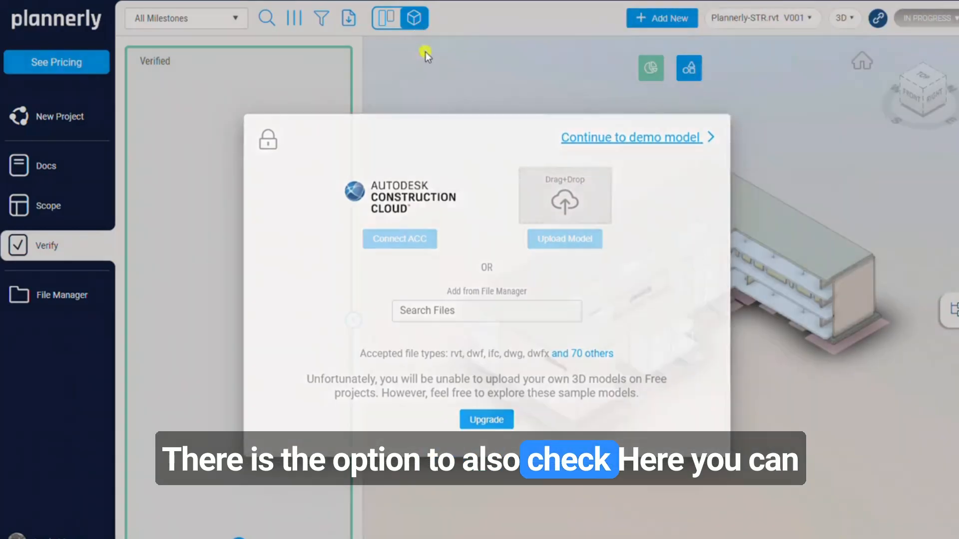
{"action": "left_click", "coordinate": [426, 57]}
{"action": "left_click", "coordinate": [667, 20]}
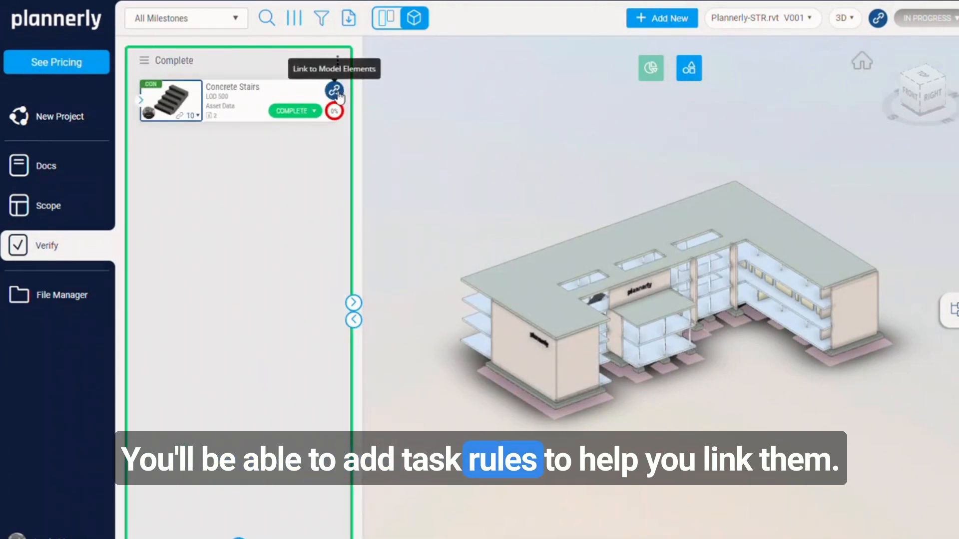
Isolate the model elements linked to Concrete Stairs LOD 500, check its Concrete Compression Strength and Concrete Finish information, and restore the full model.
{"action": "left_click", "coordinate": [878, 18]}
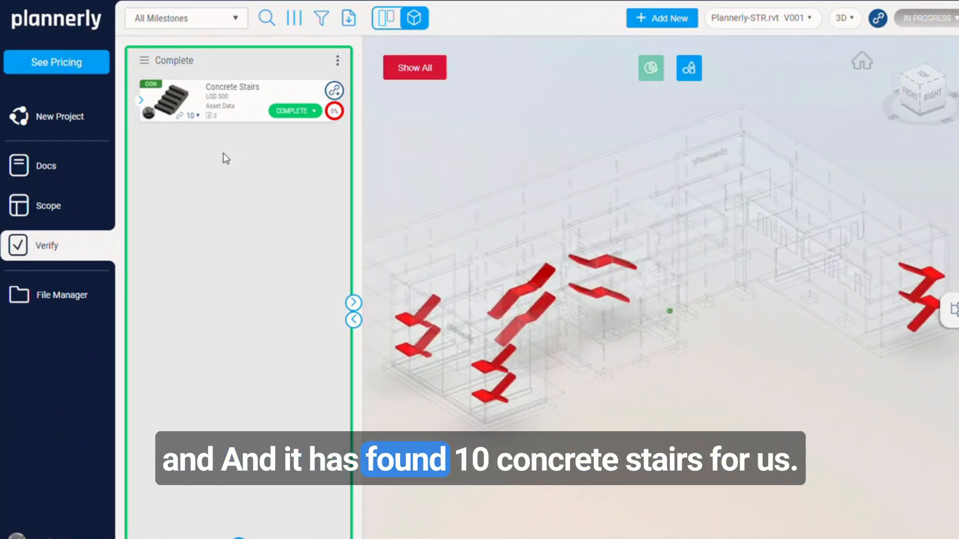
{"action": "left_click_drag", "start_coordinate": [719, 375], "coordinate": [805, 374]}
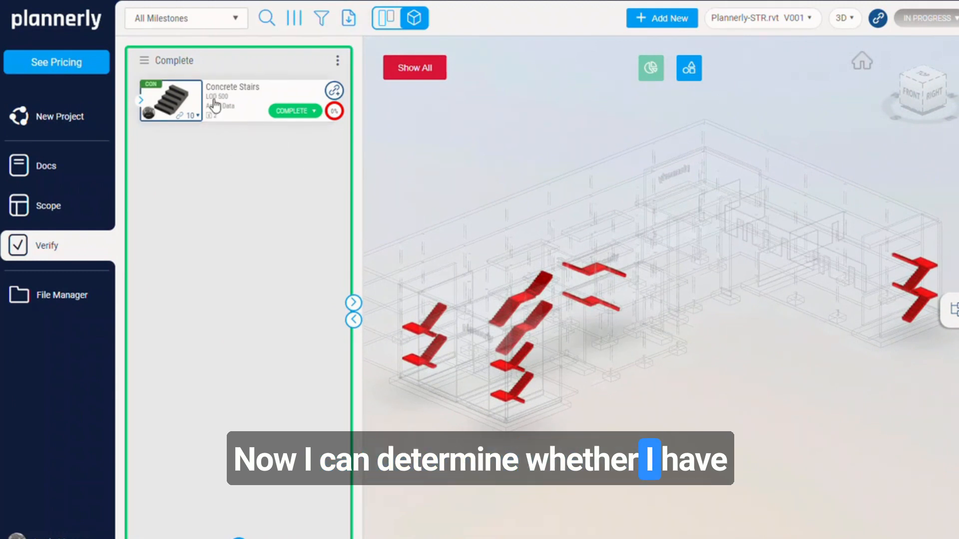
{"action": "left_click", "coordinate": [162, 113]}
{"action": "left_click_drag", "start_coordinate": [163, 138], "coordinate": [252, 137]}
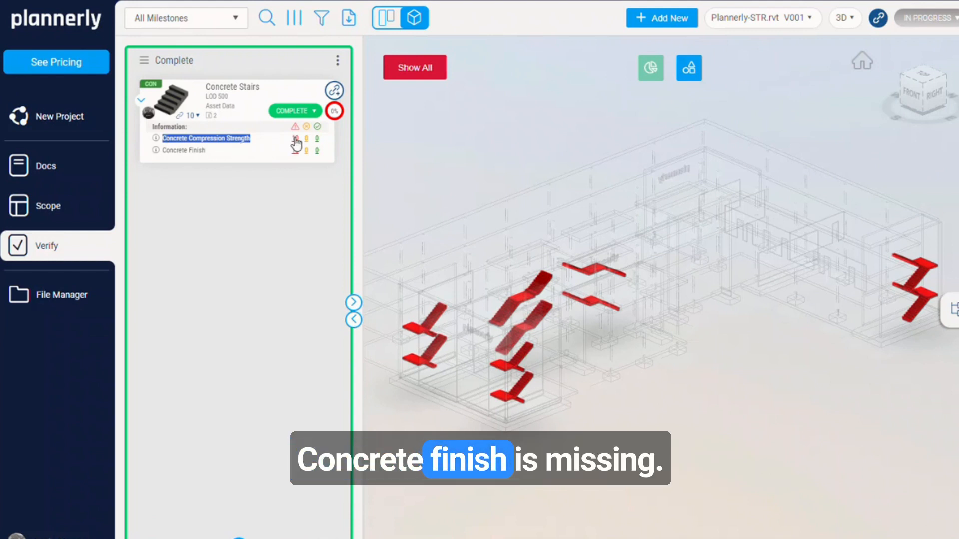
{"action": "left_click_drag", "start_coordinate": [167, 151], "coordinate": [191, 150]}
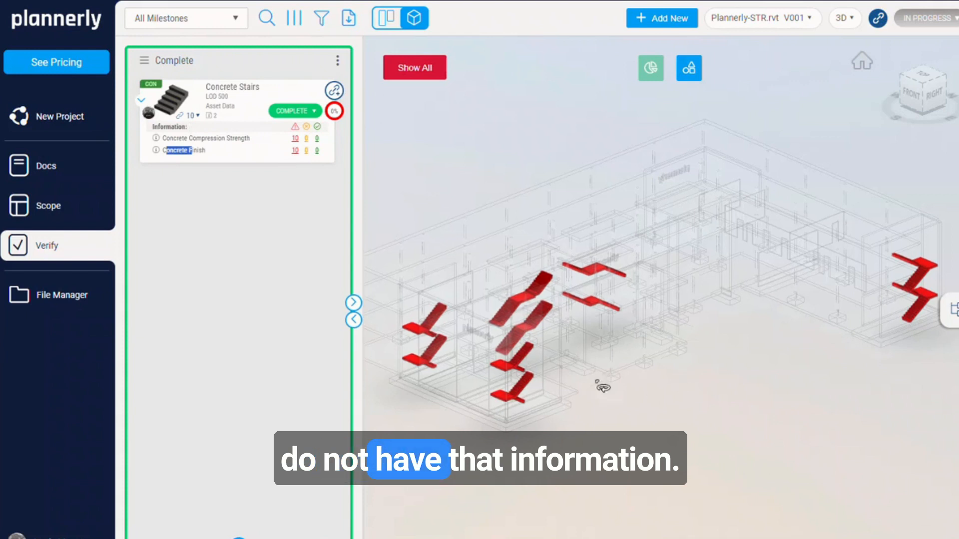
{"action": "left_click", "coordinate": [790, 451]}
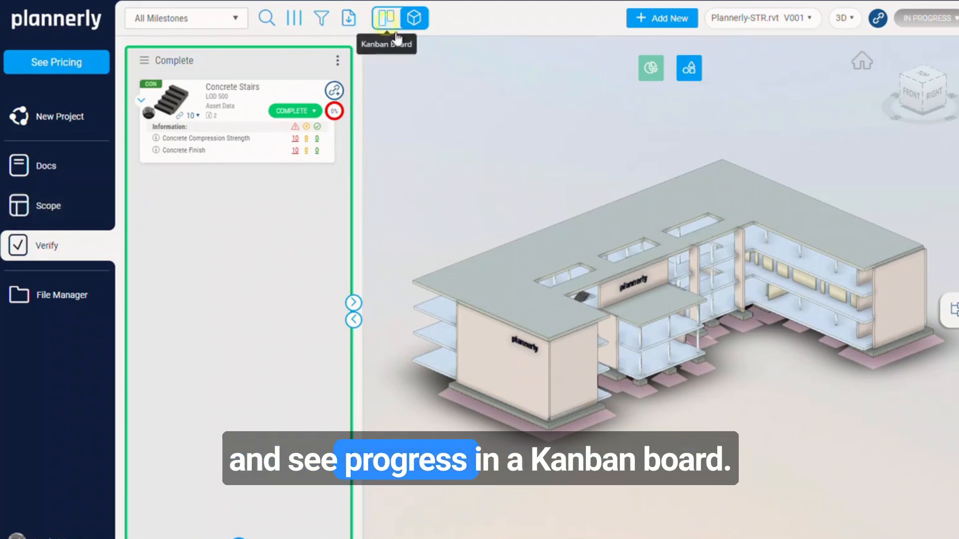
View the full Kanban board from the Pending column and return to the 3D demo model view.
{"action": "left_click", "coordinate": [386, 18]}
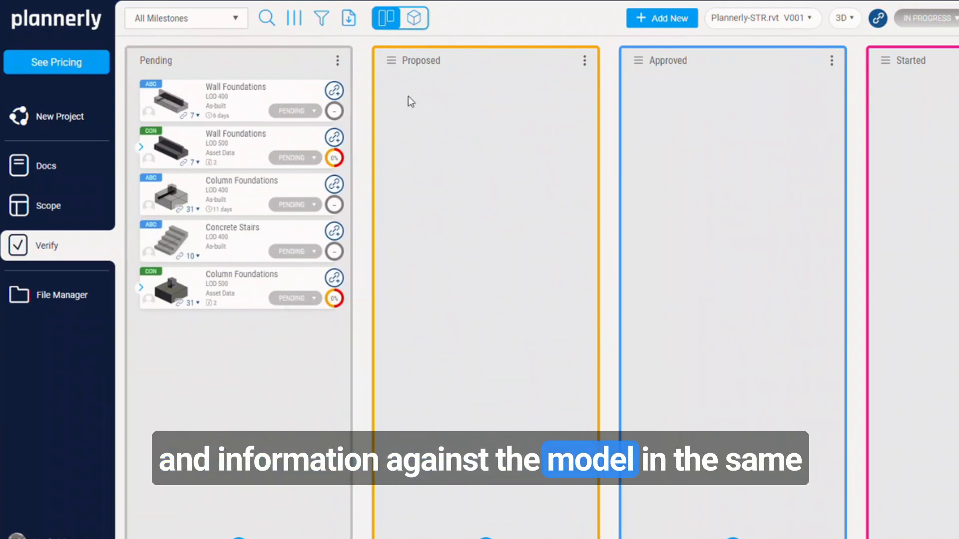
{"action": "left_click", "coordinate": [414, 18]}
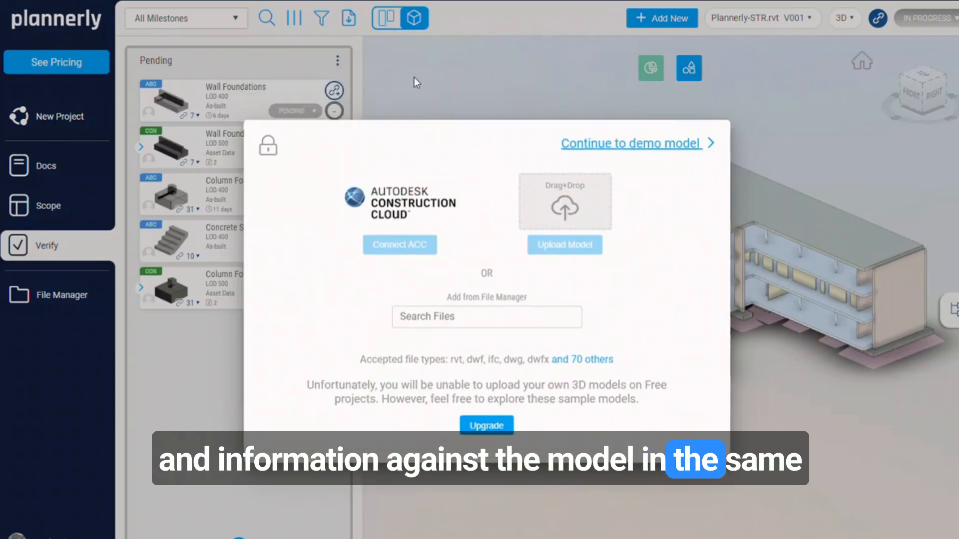
{"action": "left_click", "coordinate": [487, 103]}
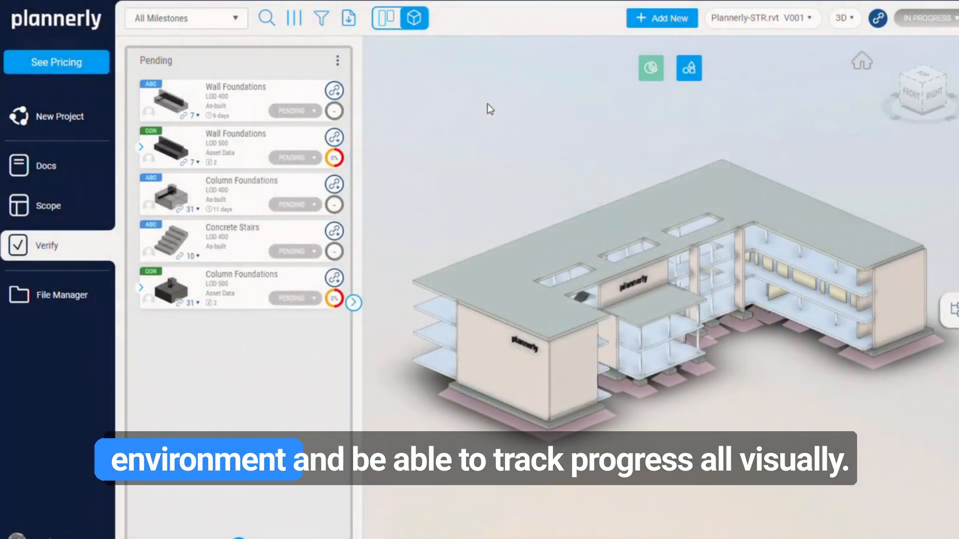
Display the Tracking Elements chart for the Asset Data milestone, move it clear of the task cards, and isolate the Complete elements.
{"action": "left_click", "coordinate": [648, 68]}
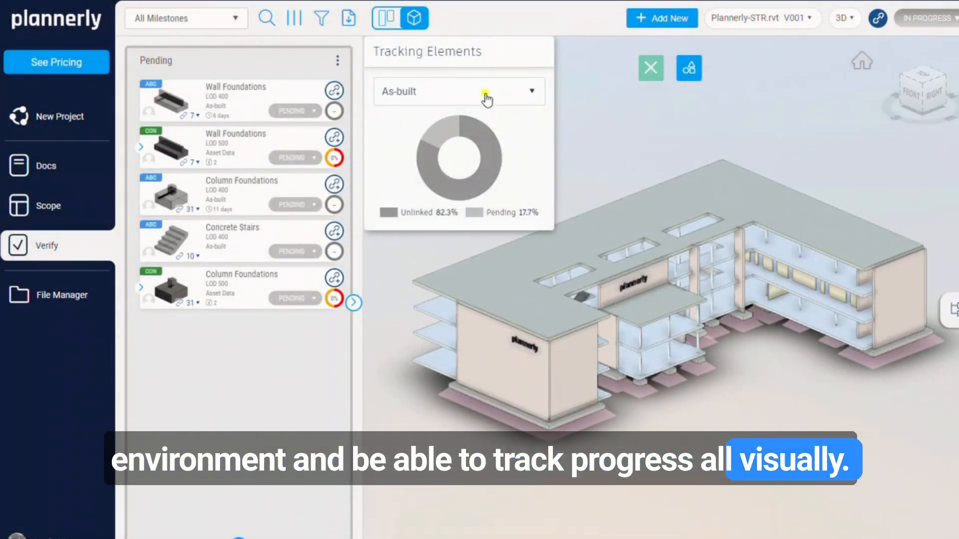
{"action": "left_click", "coordinate": [487, 99]}
{"action": "left_click", "coordinate": [475, 142]}
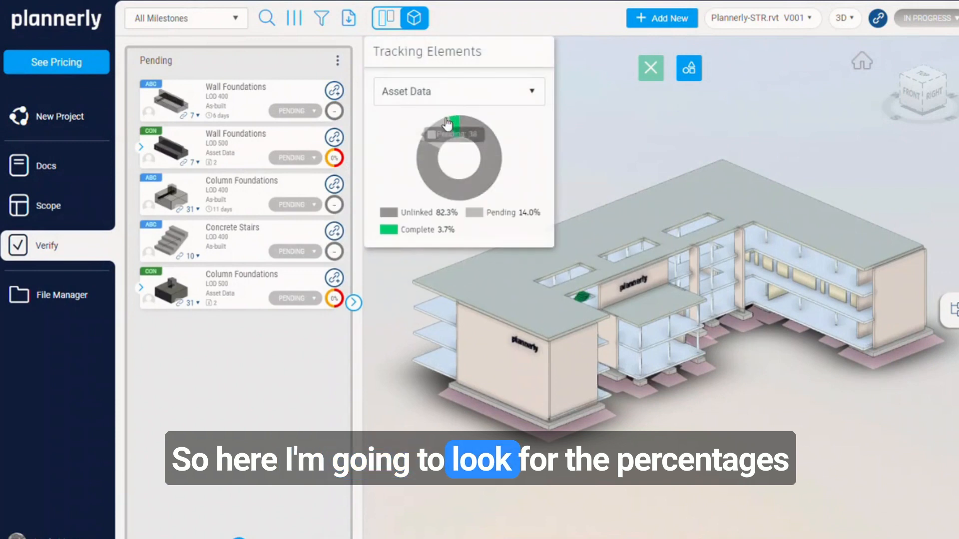
{"action": "left_click_drag", "start_coordinate": [480, 58], "coordinate": [475, 148]}
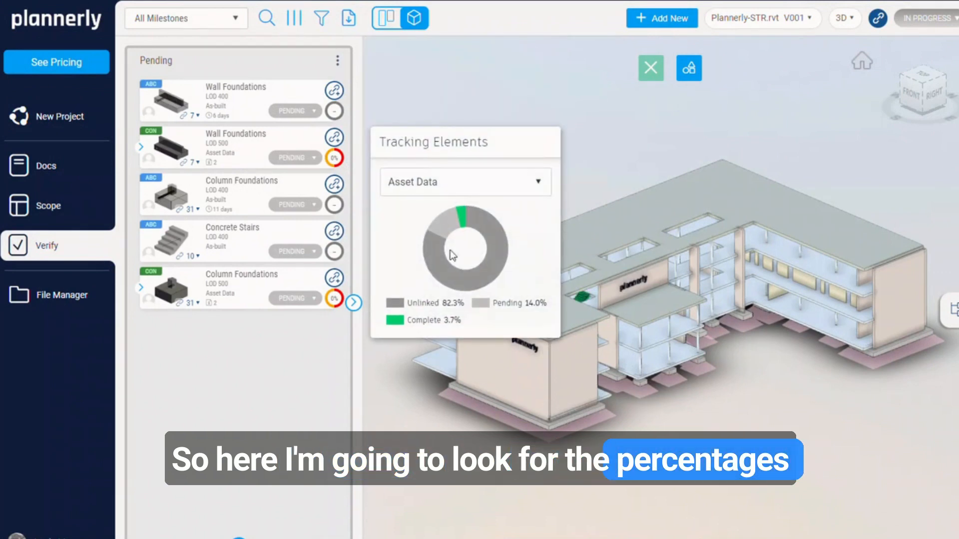
{"action": "left_click", "coordinate": [397, 320]}
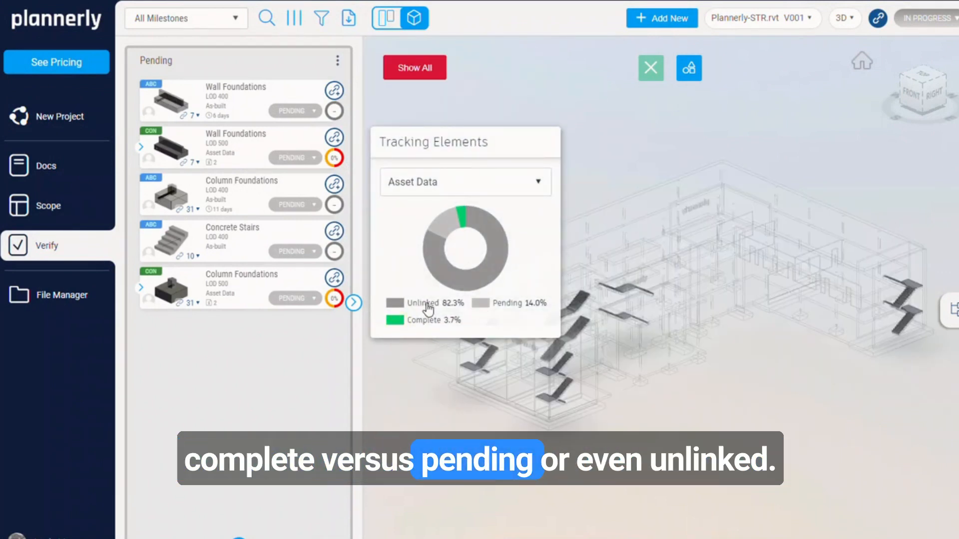